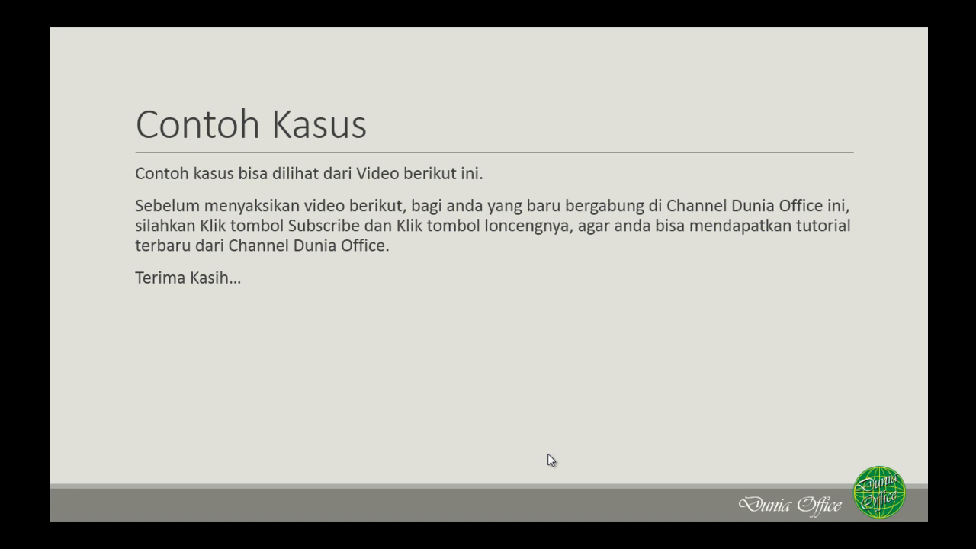
left_click(548, 454)
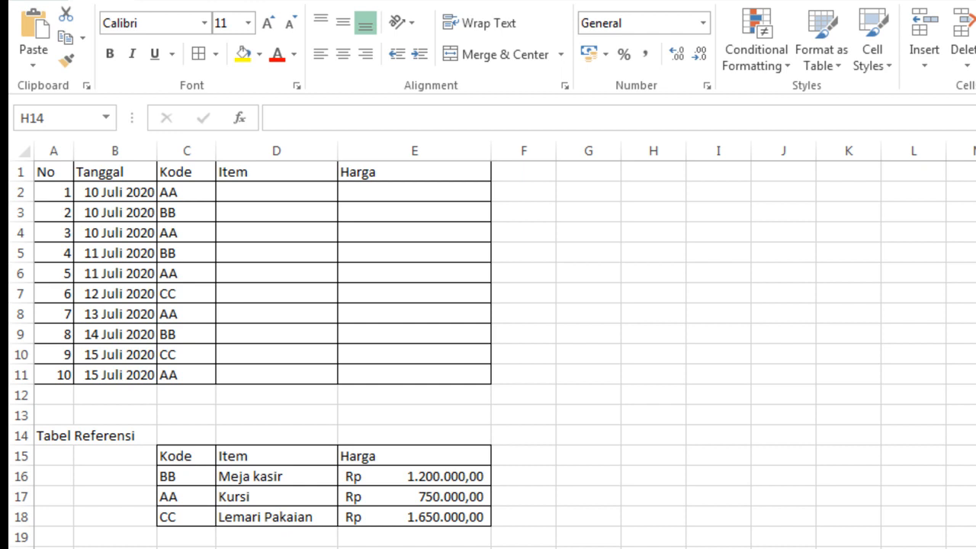
- Enter =VLOOKUP(C2;$C$16:$E$18;2) in cell D2 to look up the item name for its code
left_click(260, 192)
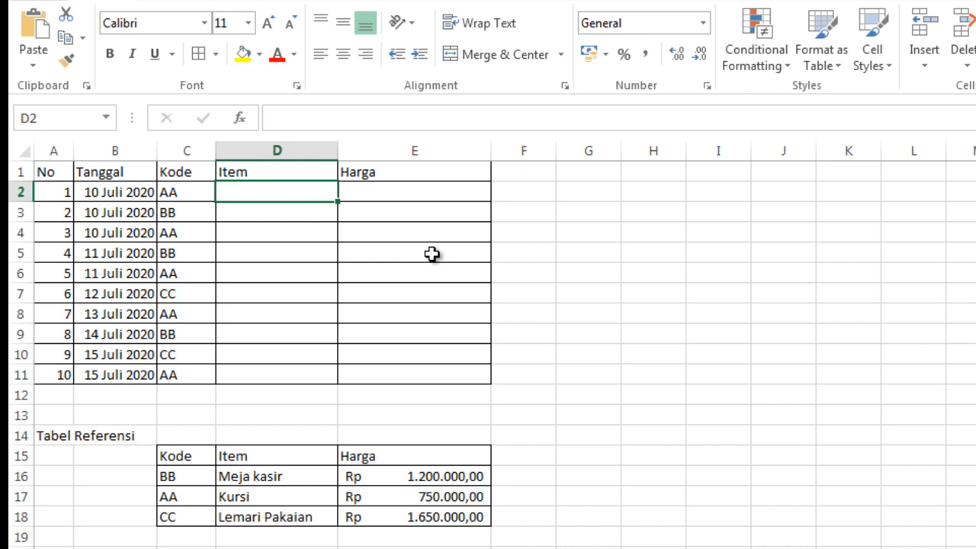
type("=")
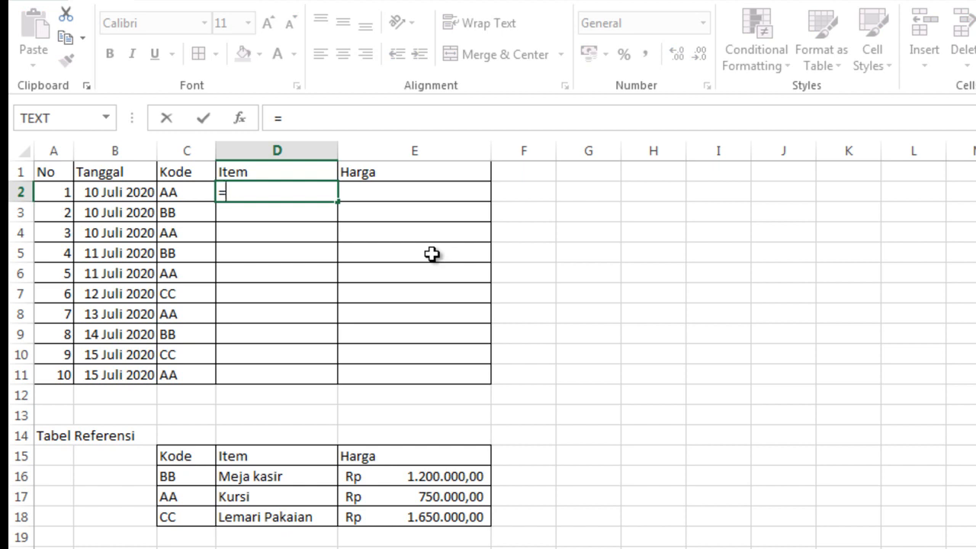
type("VLOO")
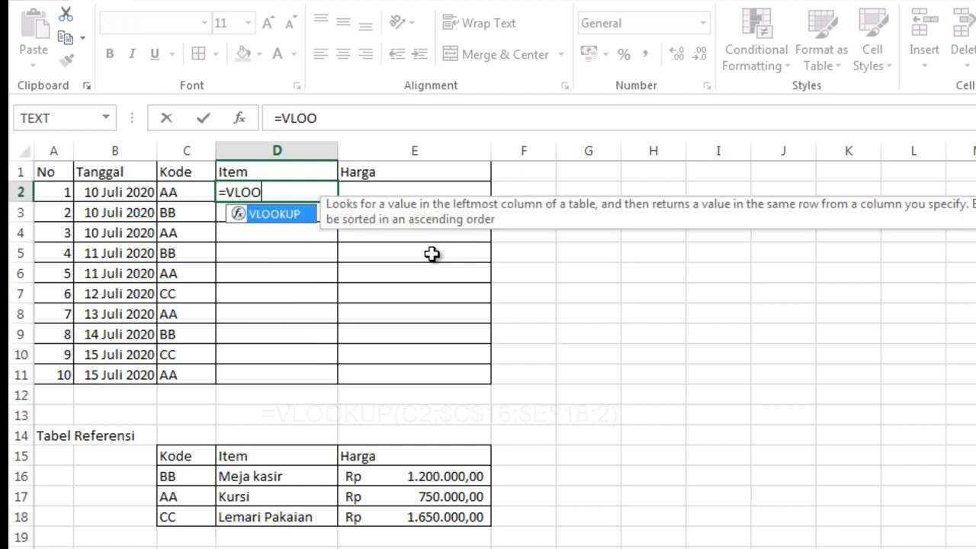
type("KUP(")
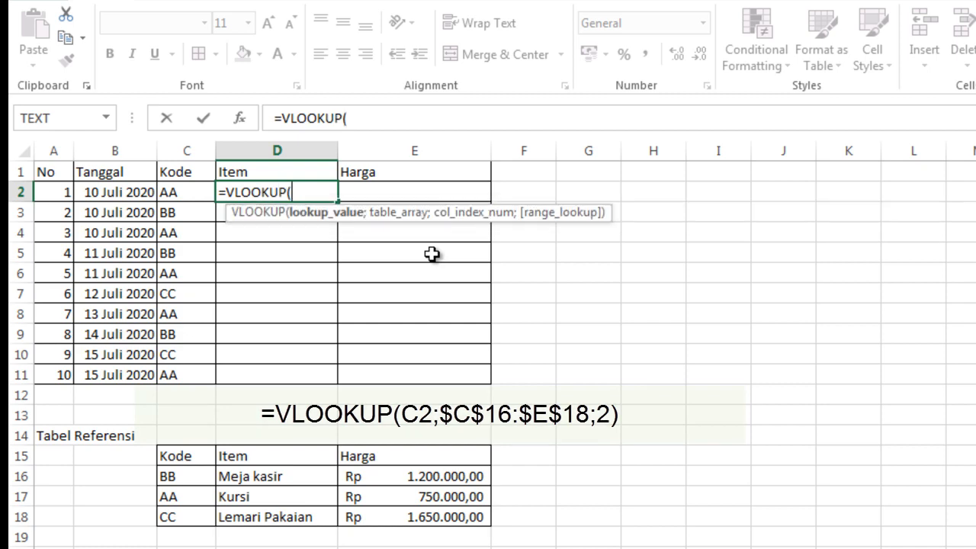
left_click(180, 192)
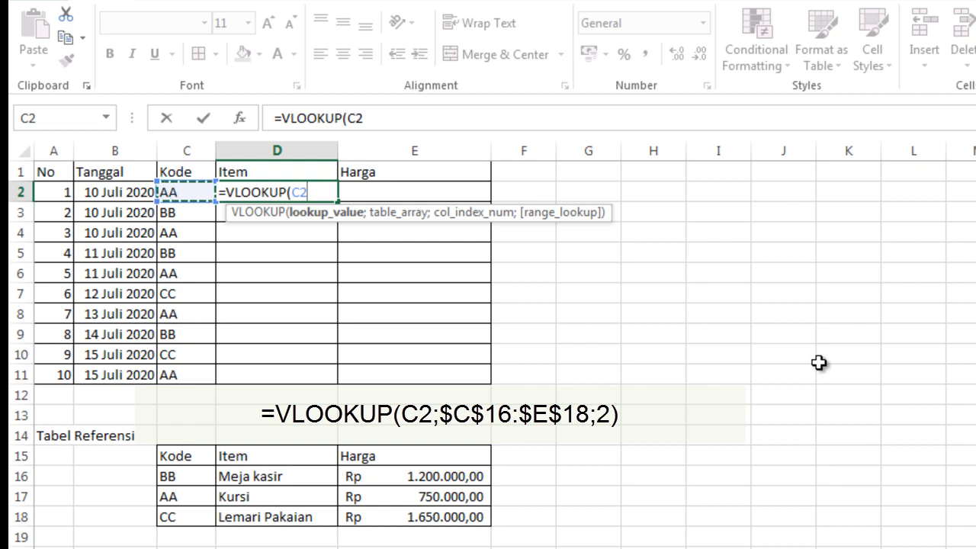
type(";")
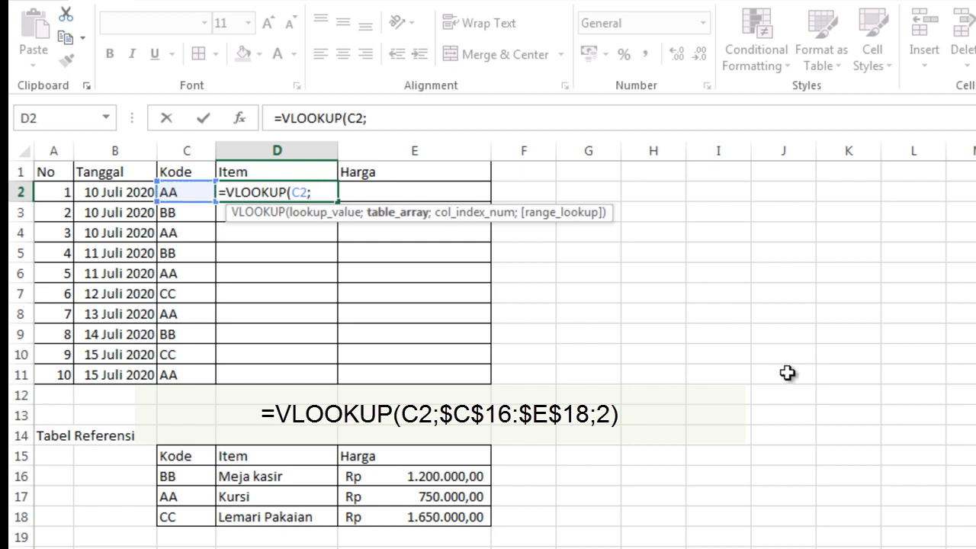
left_click_drag(189, 480, 422, 518)
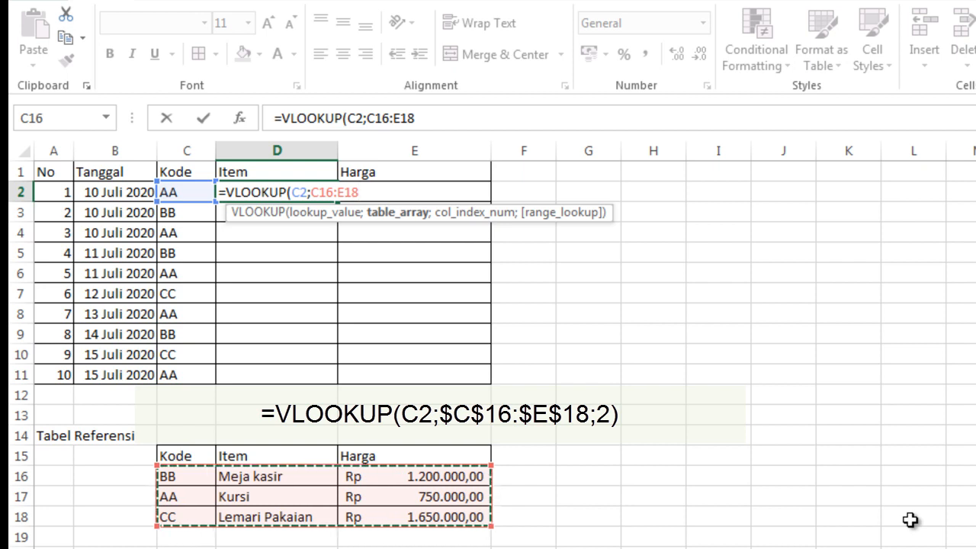
key("F4")
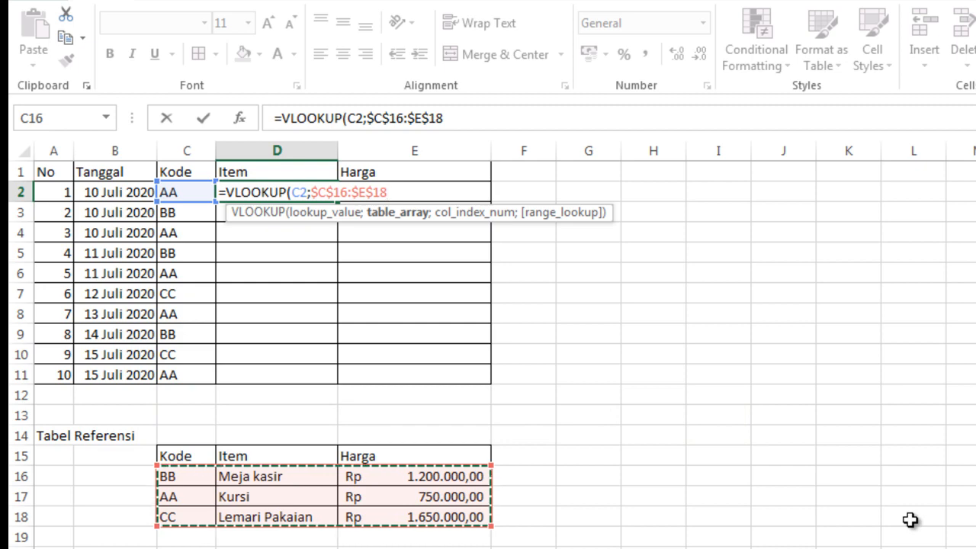
type(";")
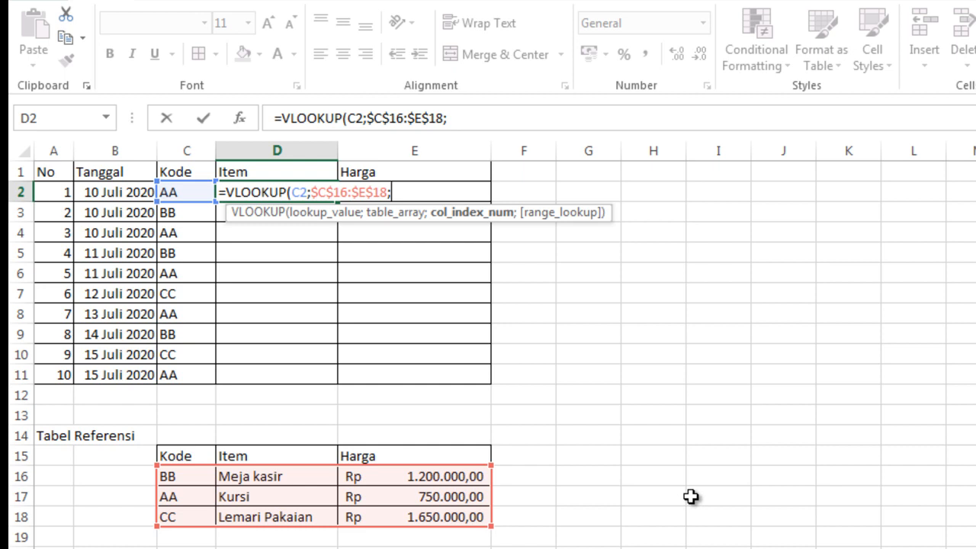
type("2")
type(")")
key("Return")
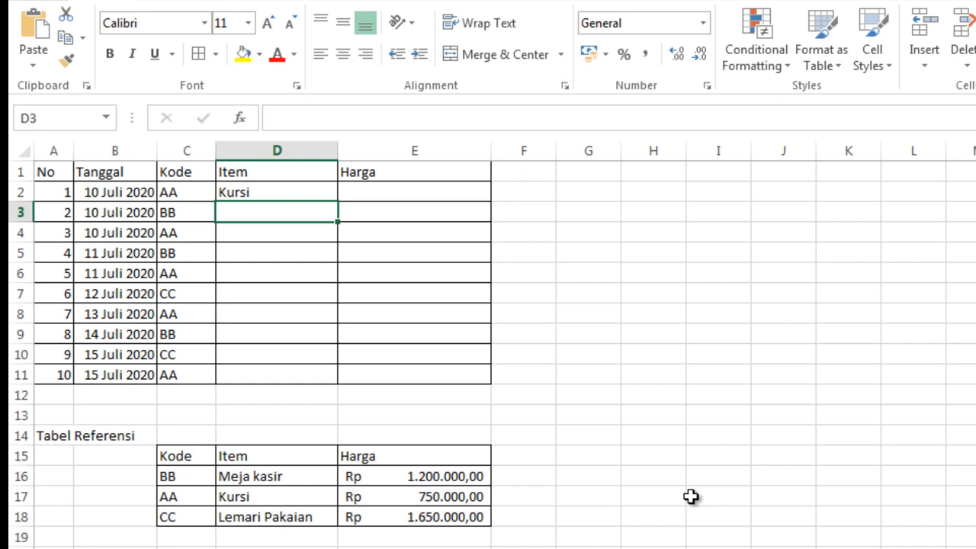
- Fill the Item formula from D2 down through D11
left_click(259, 191)
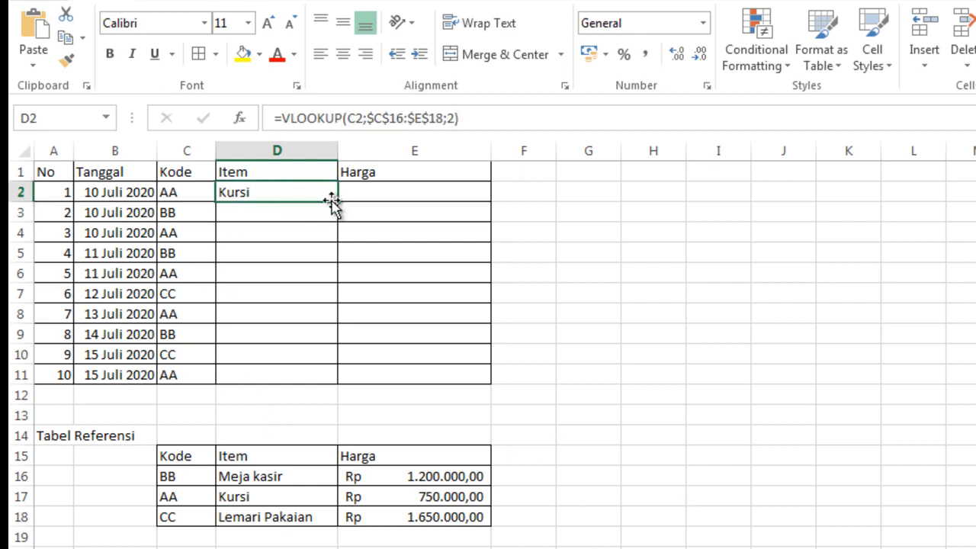
left_click_drag(338, 202, 334, 381)
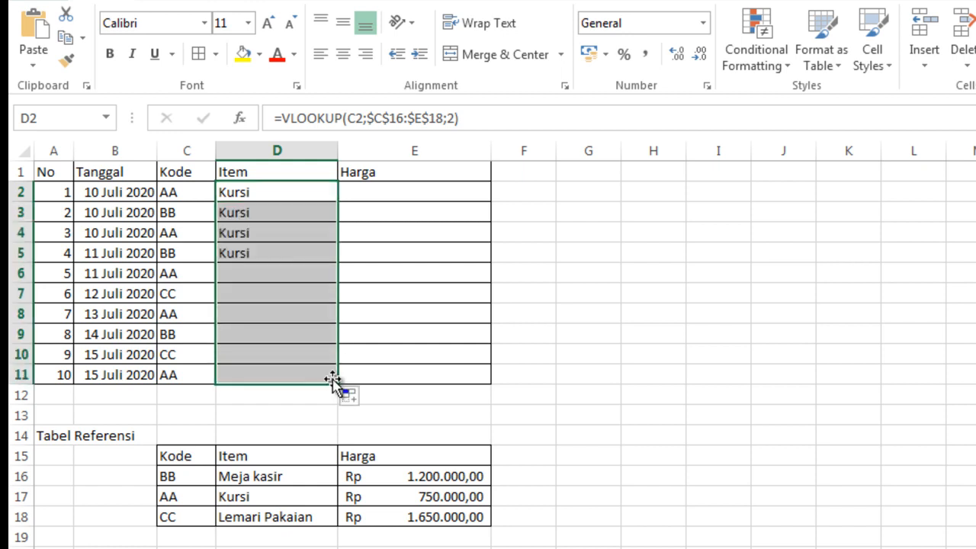
left_click(455, 246)
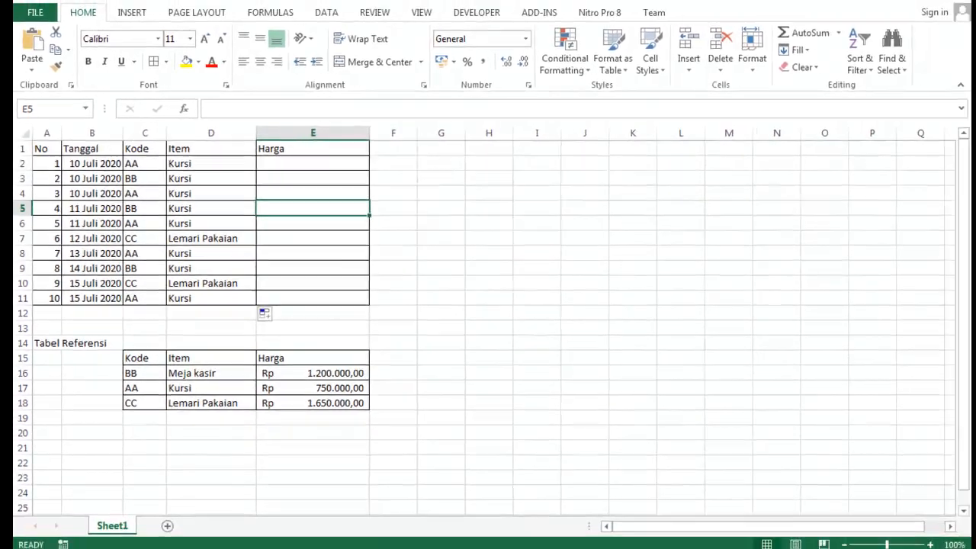
- Sort the reference table rows C16:E18 by code from A to Z
left_click_drag(129, 370, 315, 397)
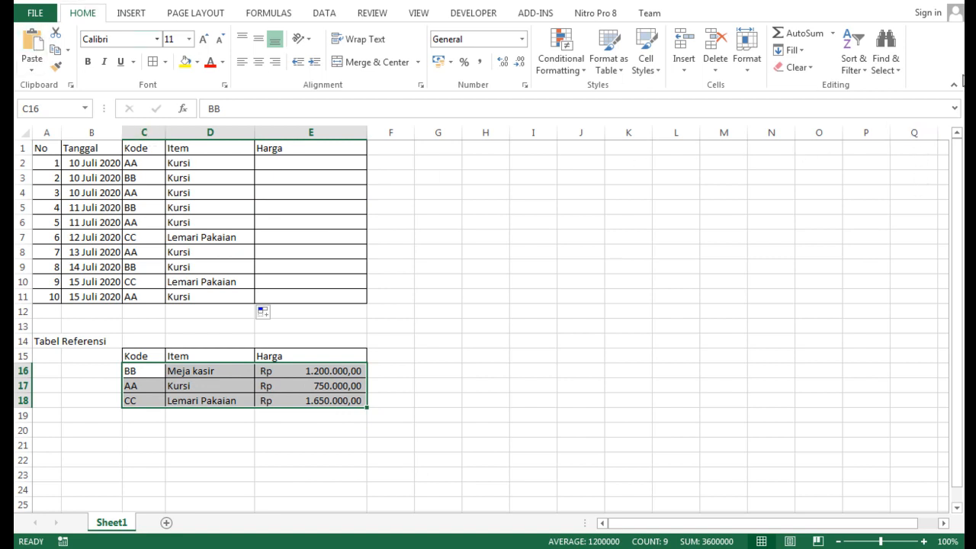
left_click(864, 74)
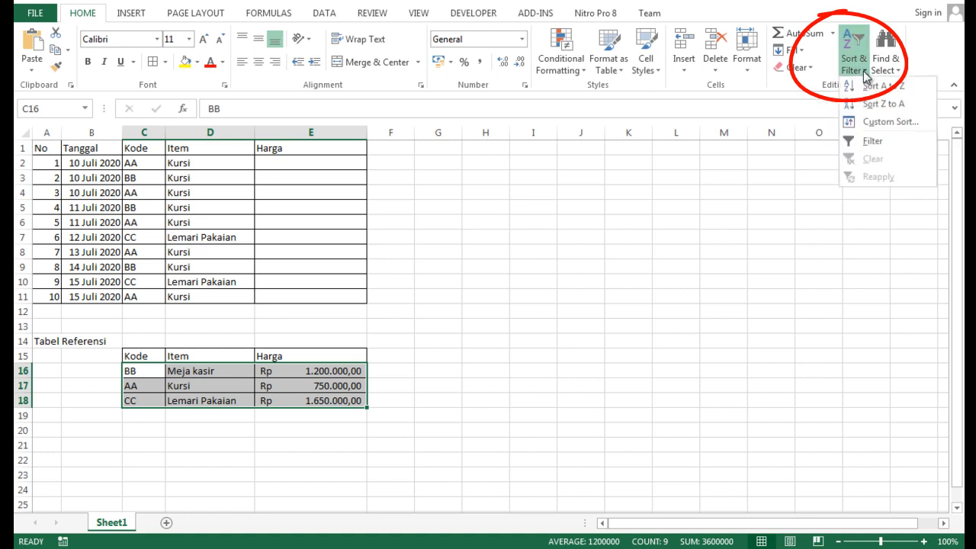
left_click(906, 89)
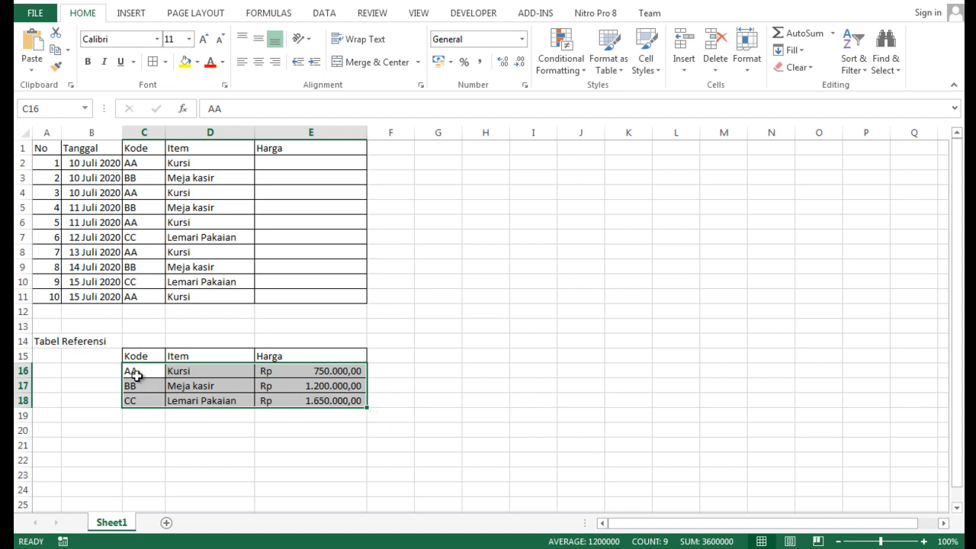
left_click(424, 373)
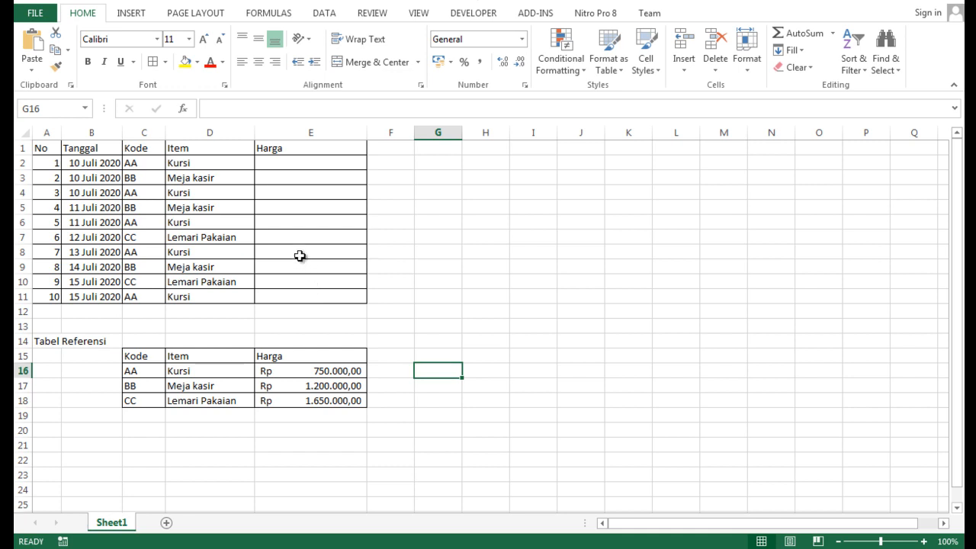
- Enter =VLOOKUP(C2;$C$16:$E$18;3) in cell E2 to look up the price for its code
left_click(284, 162)
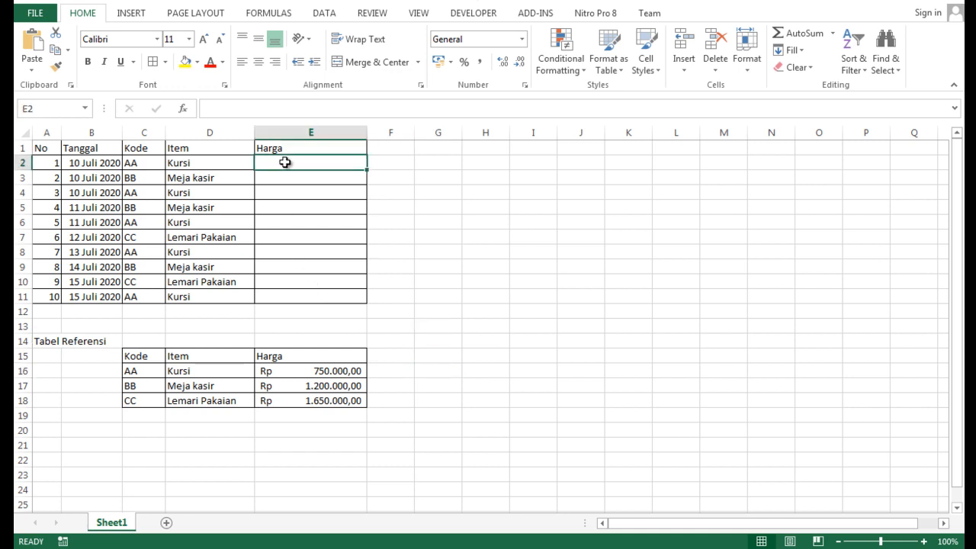
type("=")
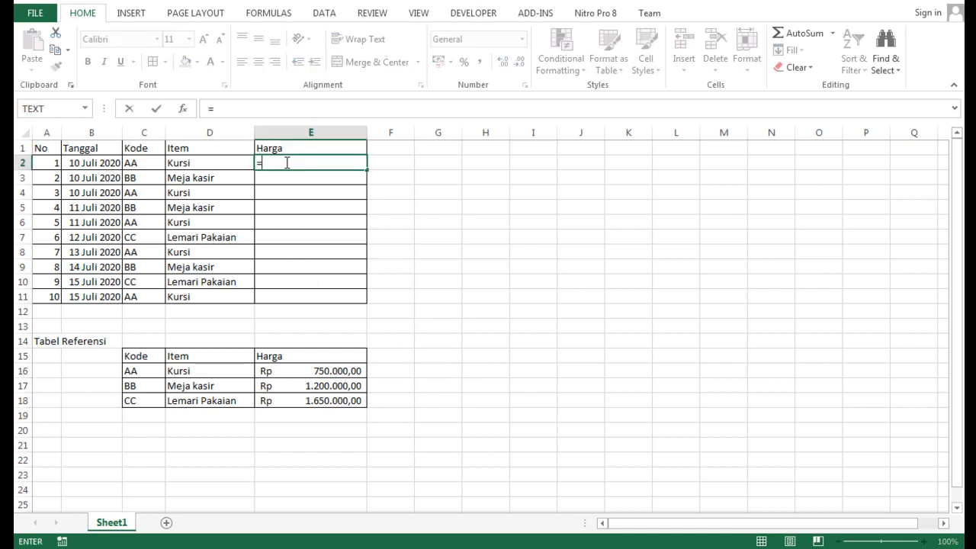
type("VLOOKU")
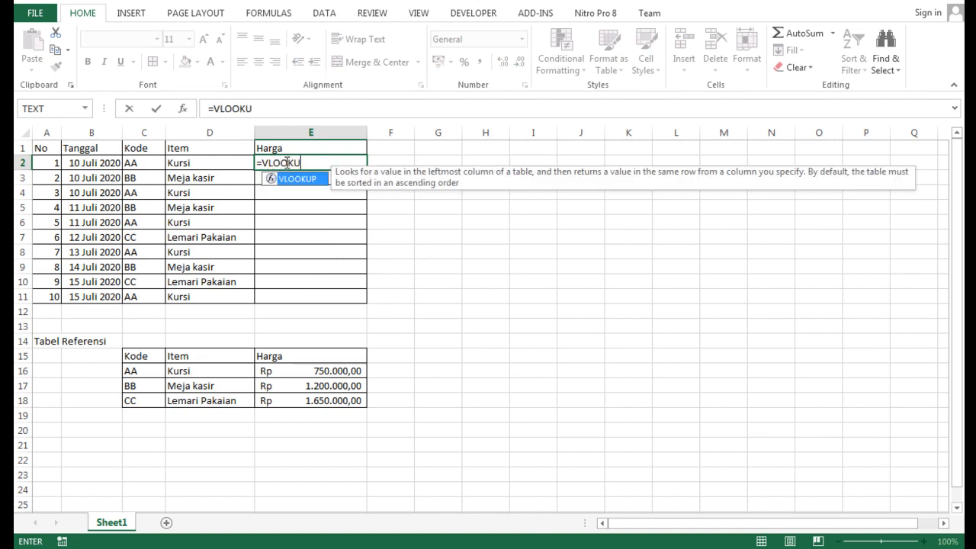
type("P(")
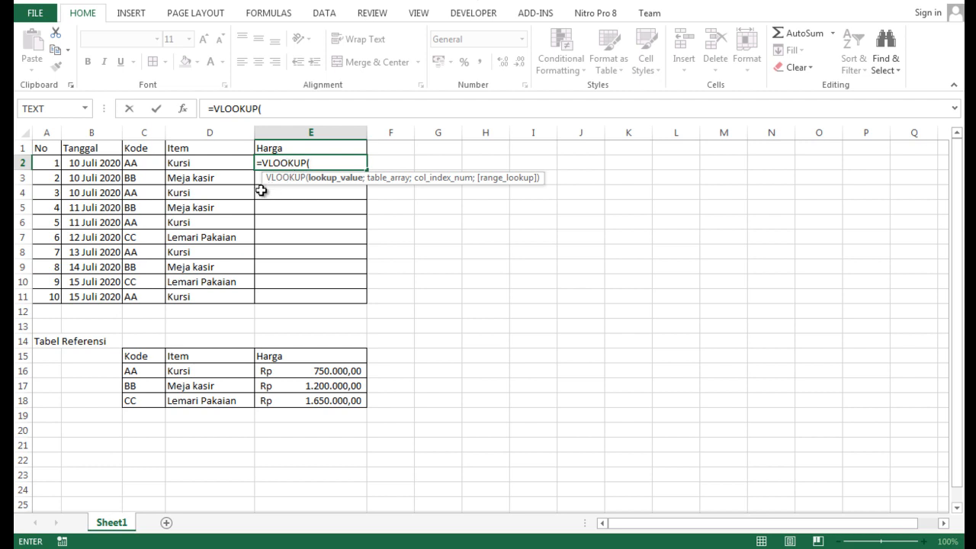
left_click(144, 164)
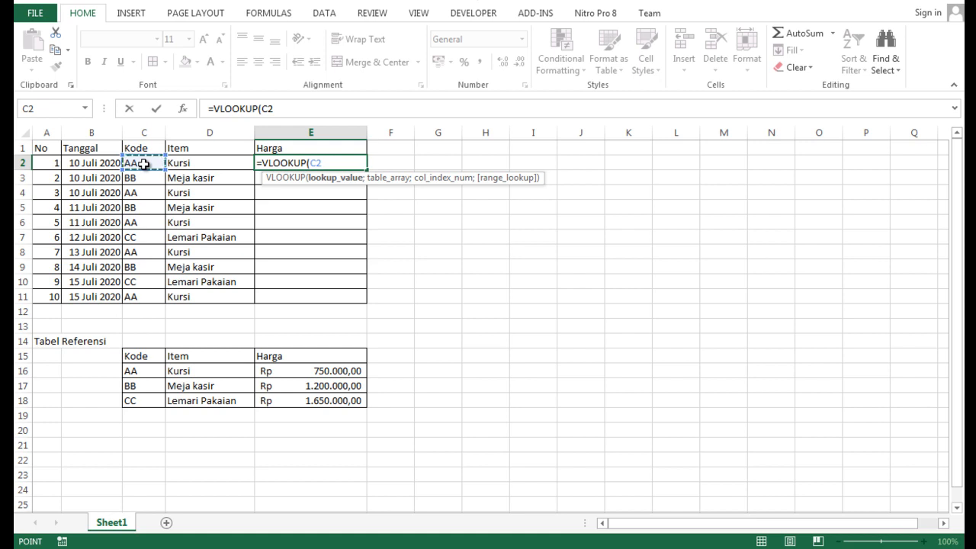
type(";")
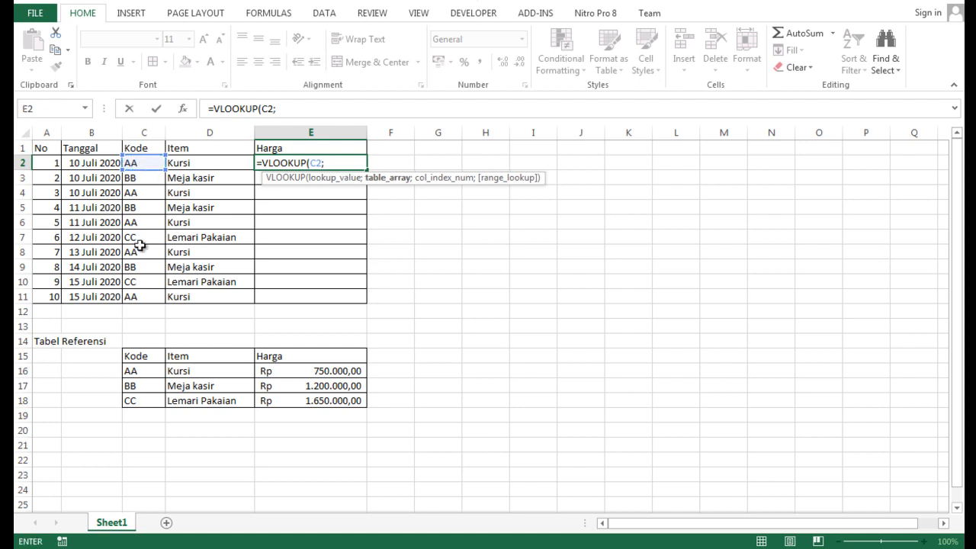
left_click_drag(138, 371, 305, 399)
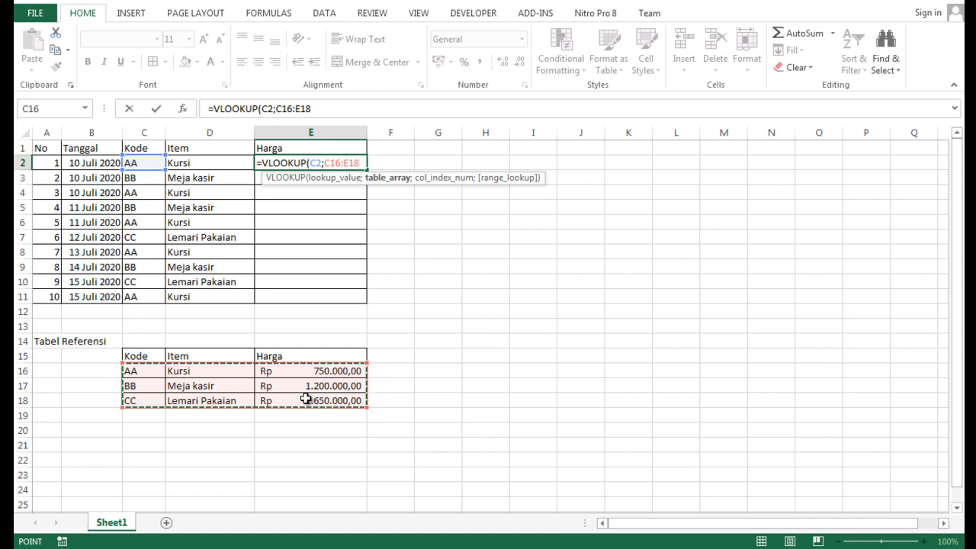
key("F4")
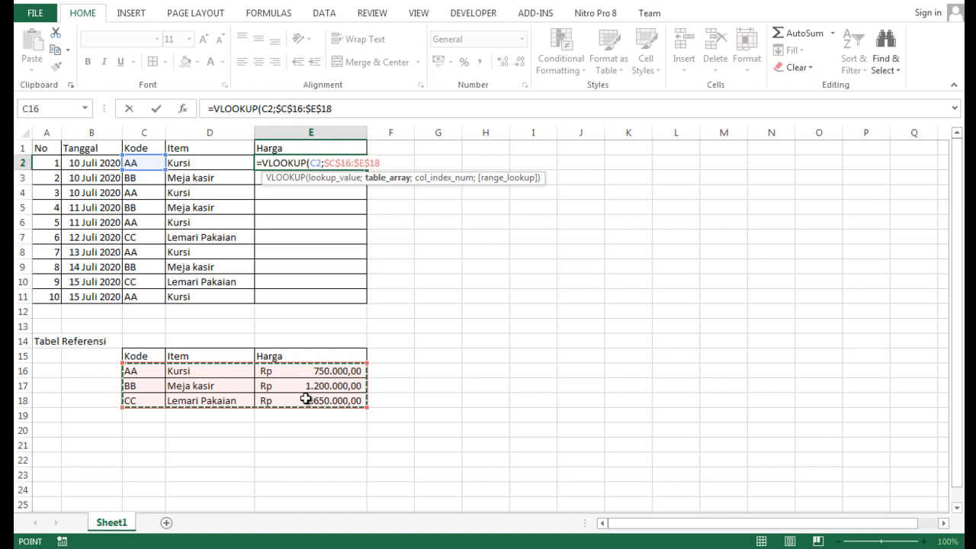
type(";")
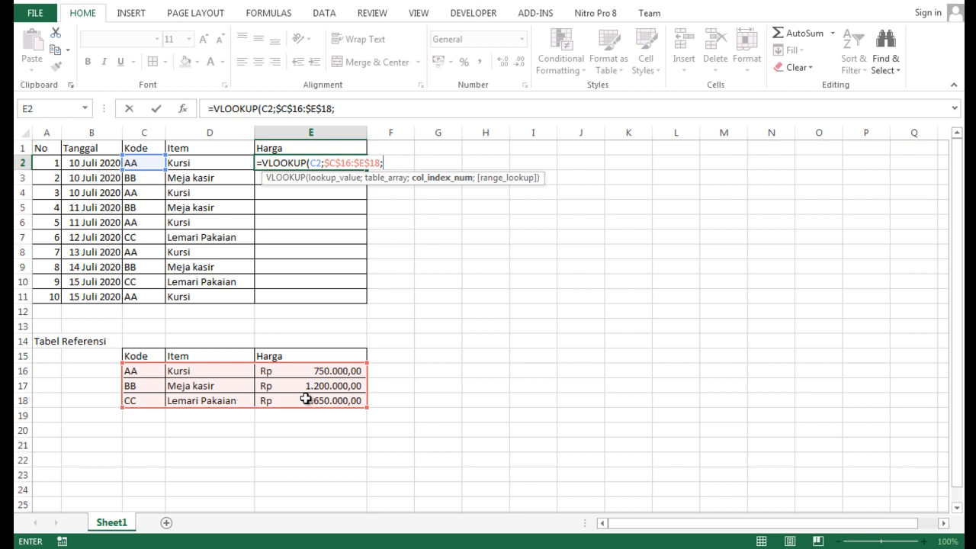
type("3)")
key("Return")
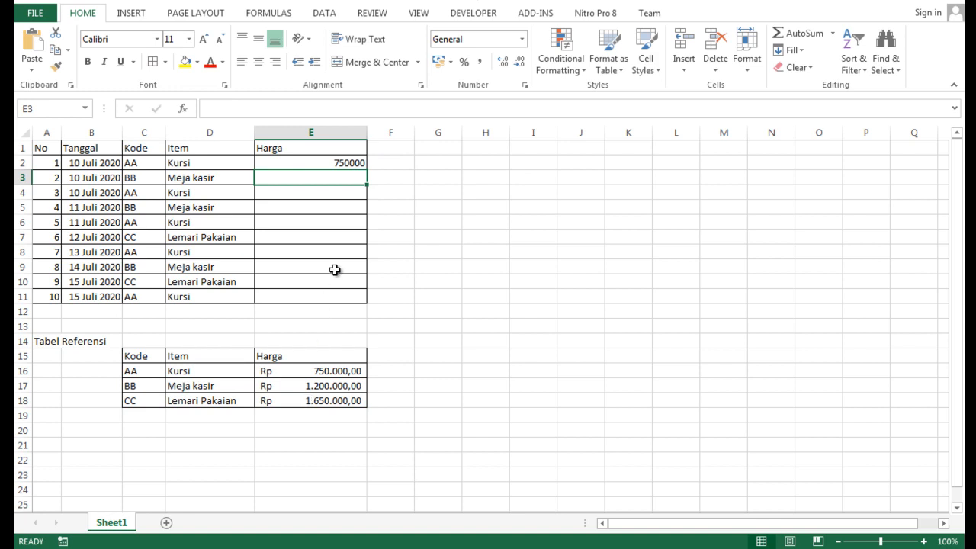
- Fill the Harga formula from E2 down through E11
left_click(349, 163)
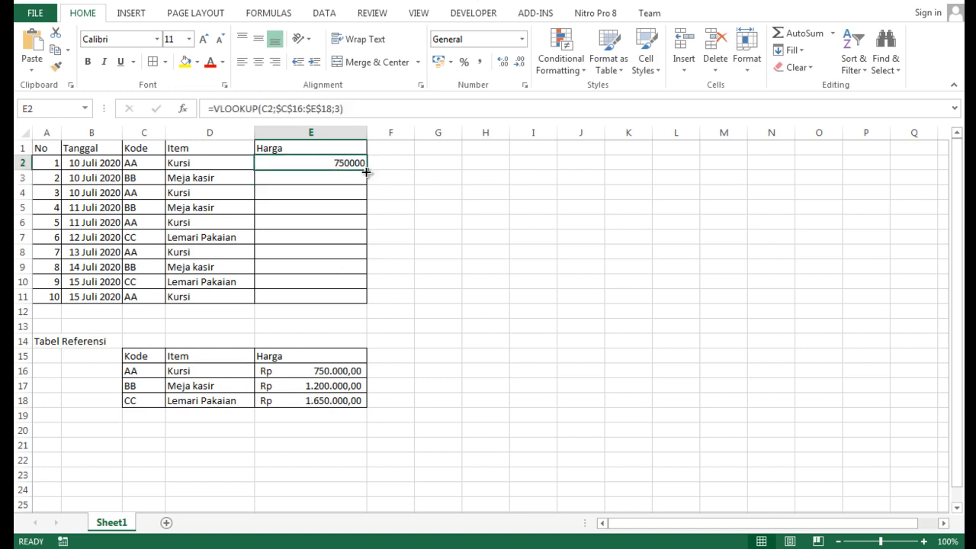
left_click_drag(365, 174, 375, 286)
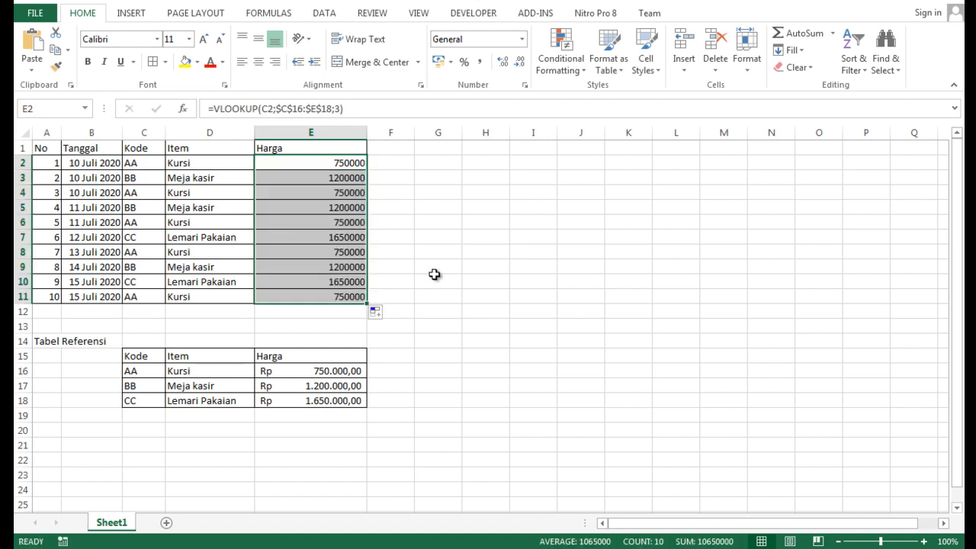
left_click(434, 276)
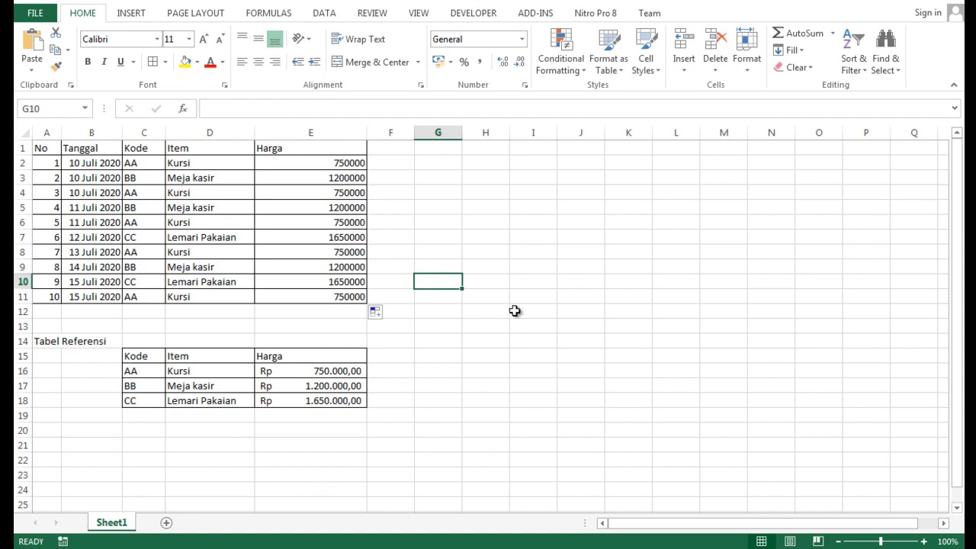
- Copy the rupiah accounting format from reference cell E16 onto the Harga cells E2:E11 with Format Painter
left_click(323, 371)
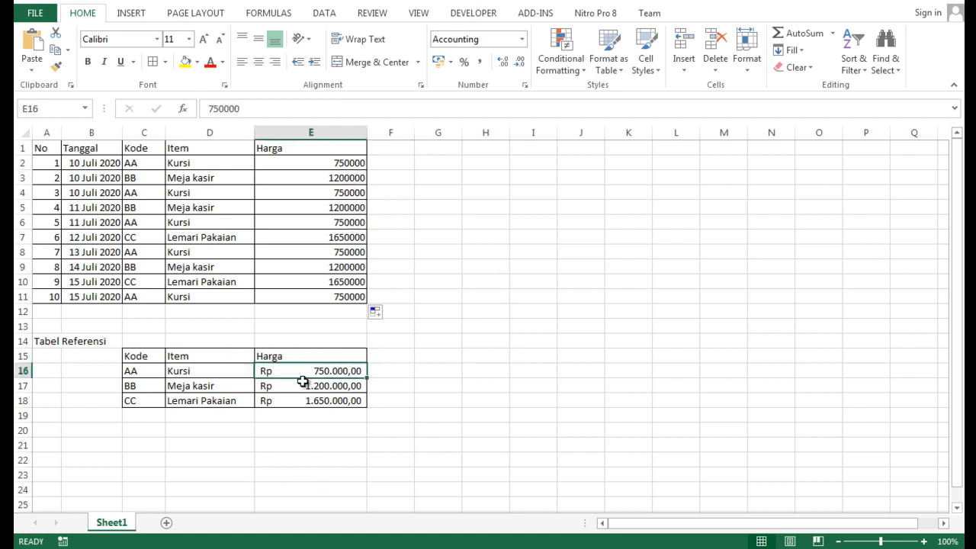
left_click(329, 445)
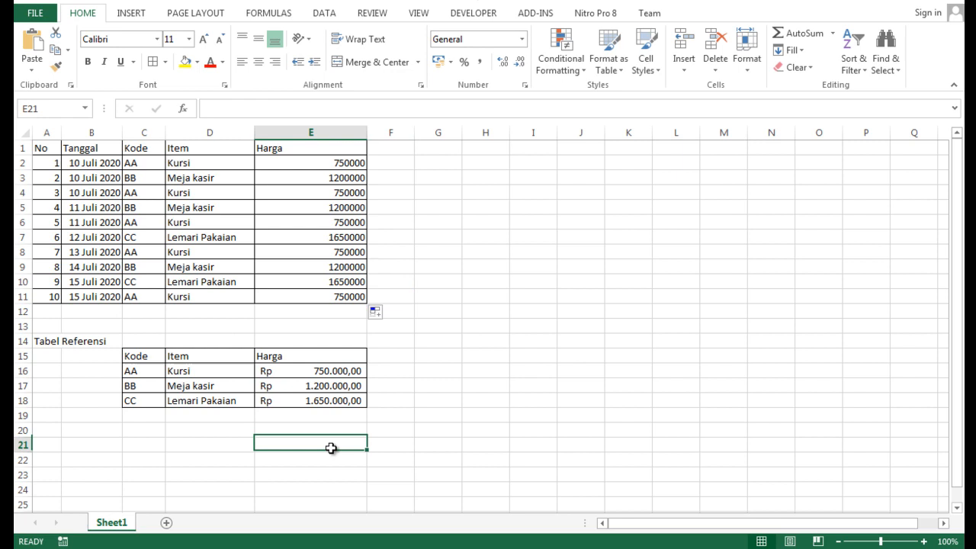
left_click(323, 371)
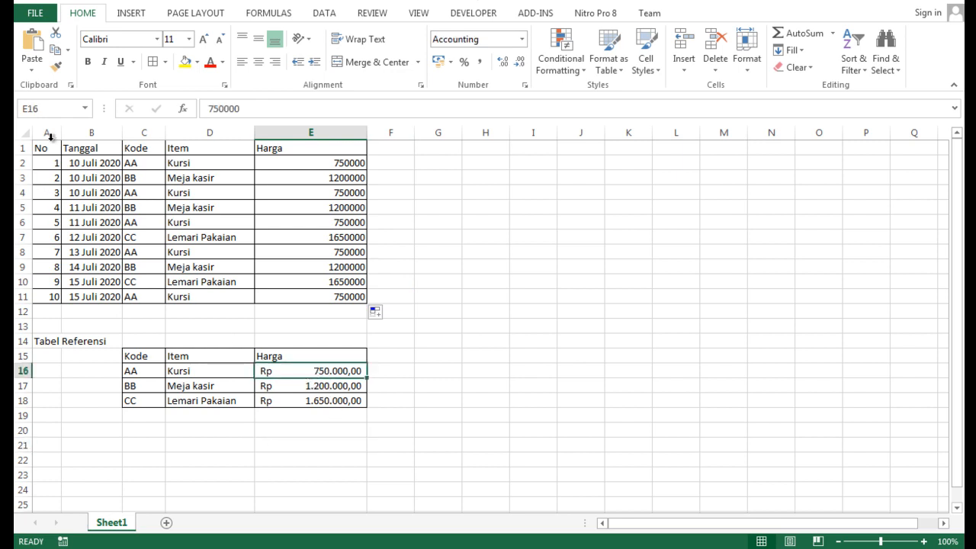
left_click(54, 69)
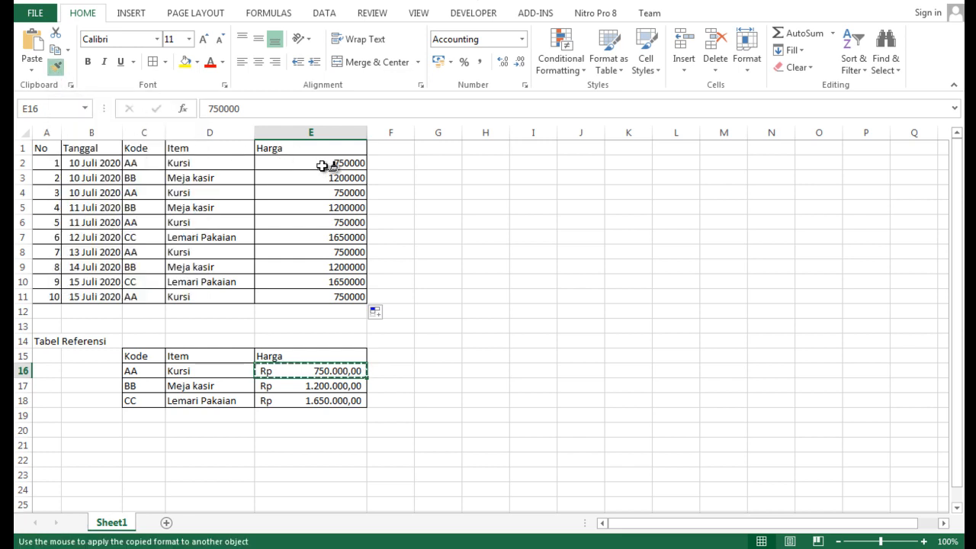
left_click_drag(328, 162, 327, 295)
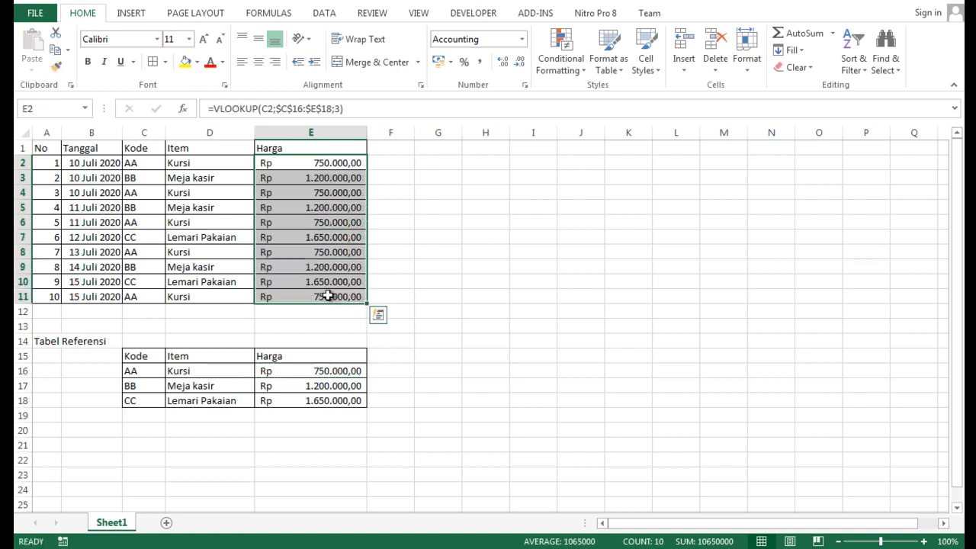
left_click(441, 274)
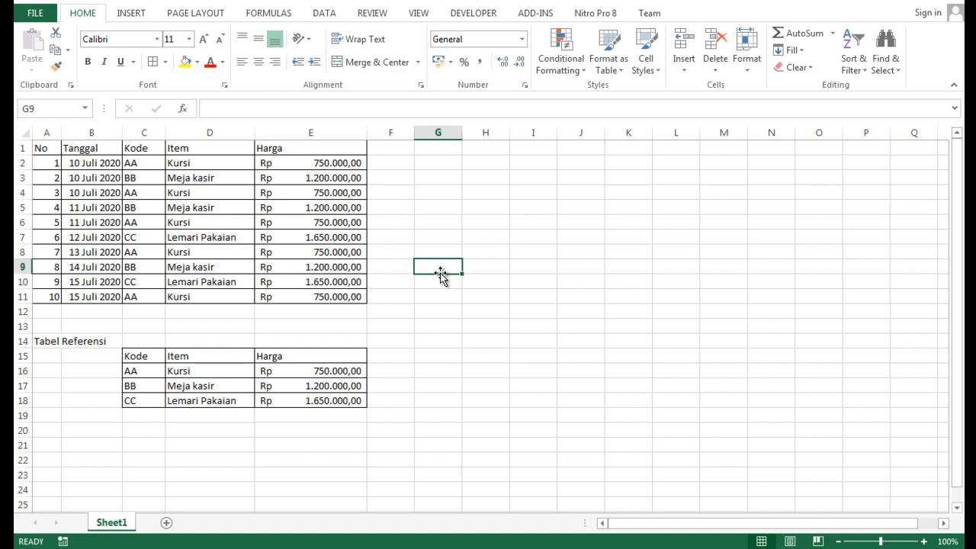
- Add a new worksheet and paste a copy of the entire Sheet1 contents into it
left_click(166, 522)
left_click(112, 523)
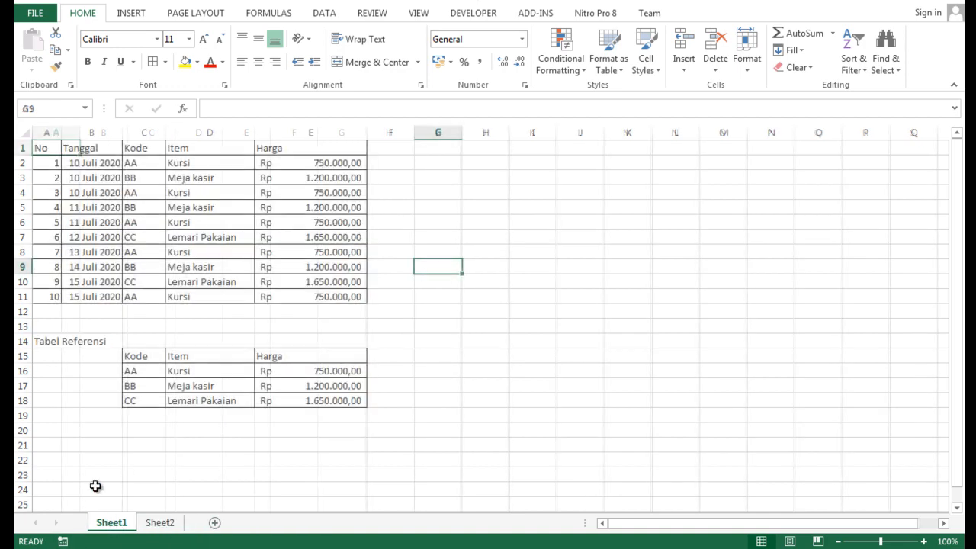
left_click(25, 133)
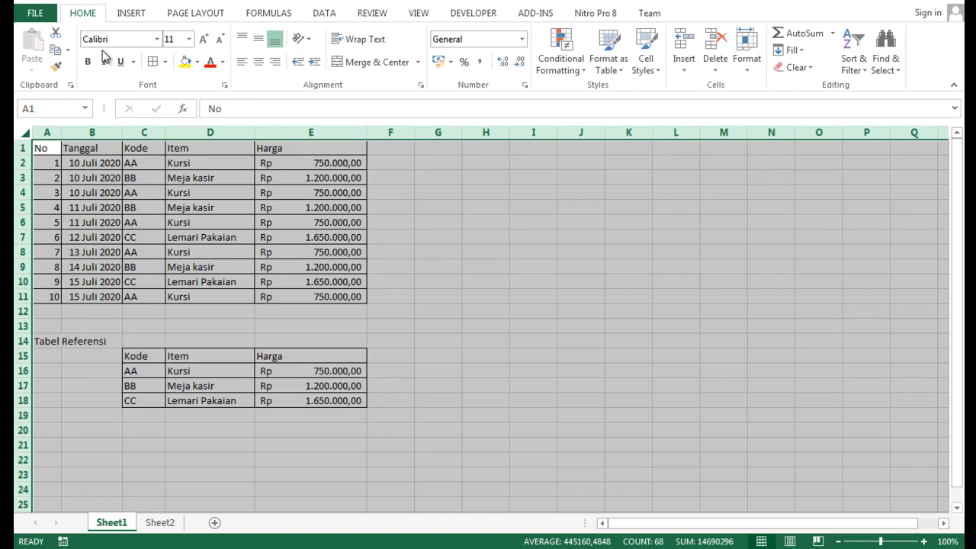
left_click(58, 51)
left_click(141, 523)
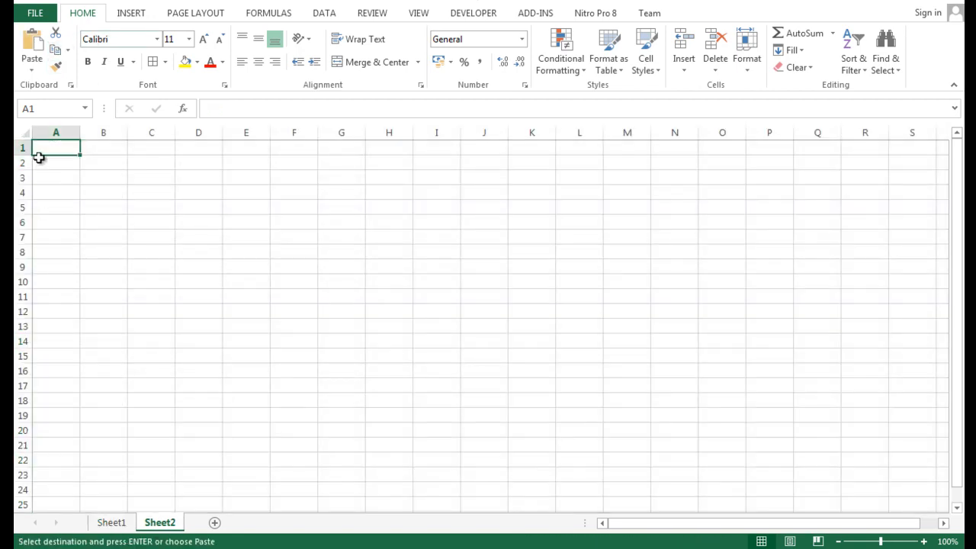
left_click(26, 133)
left_click(32, 59)
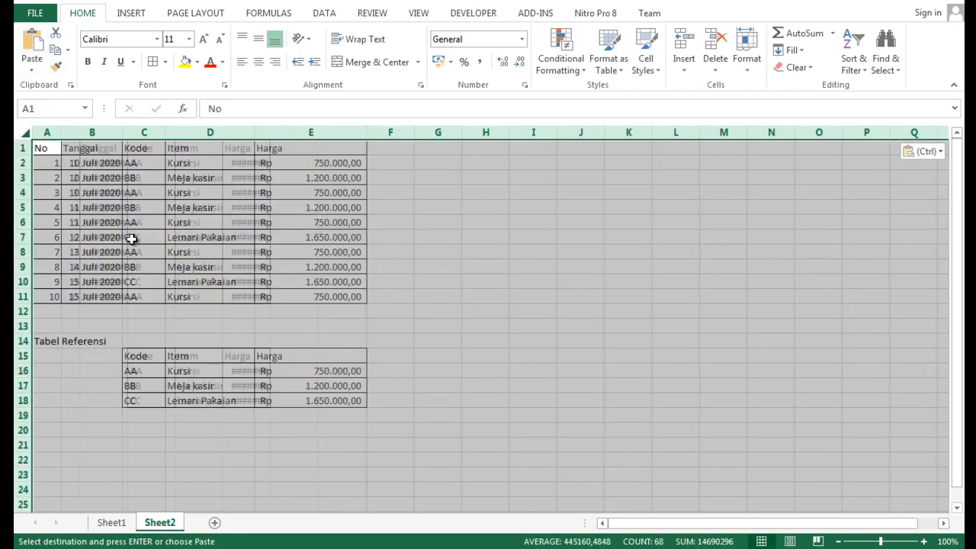
left_click(447, 331)
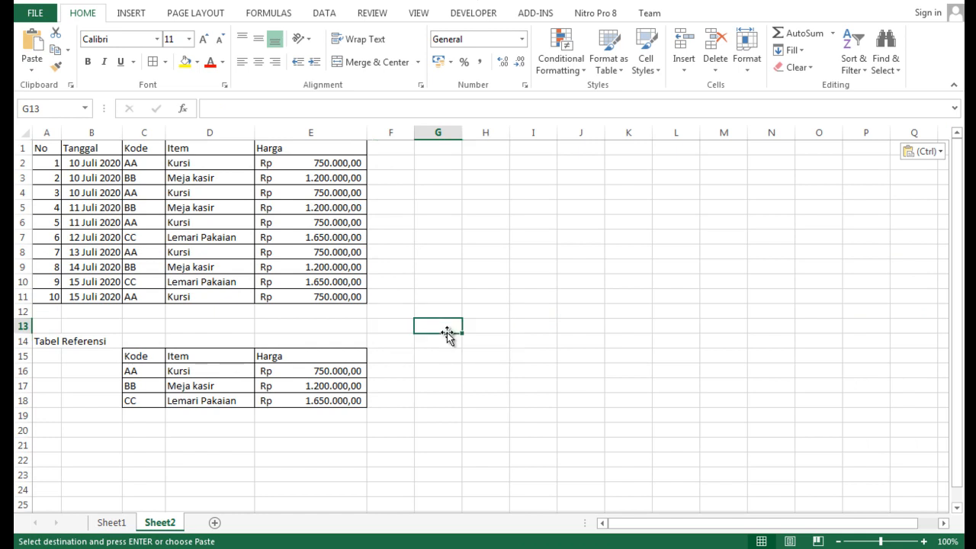
- Enter the row labels Kode, Item and Harga in cells C20:C22 of Sheet2
left_click(145, 430)
type("KOD")
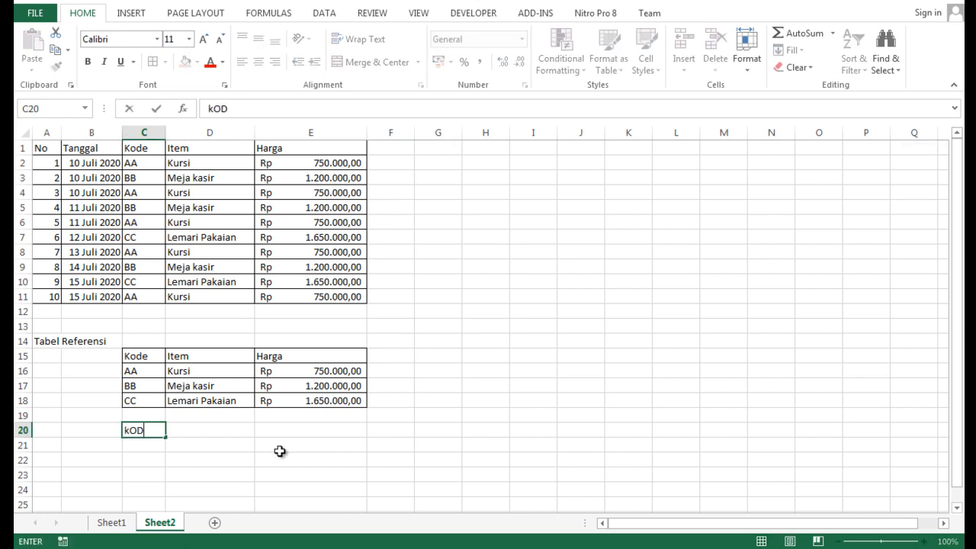
key("Caps_Lock")
key("BackSpace")
key("BackSpace")
type("ode")
key("Return")
type("Item")
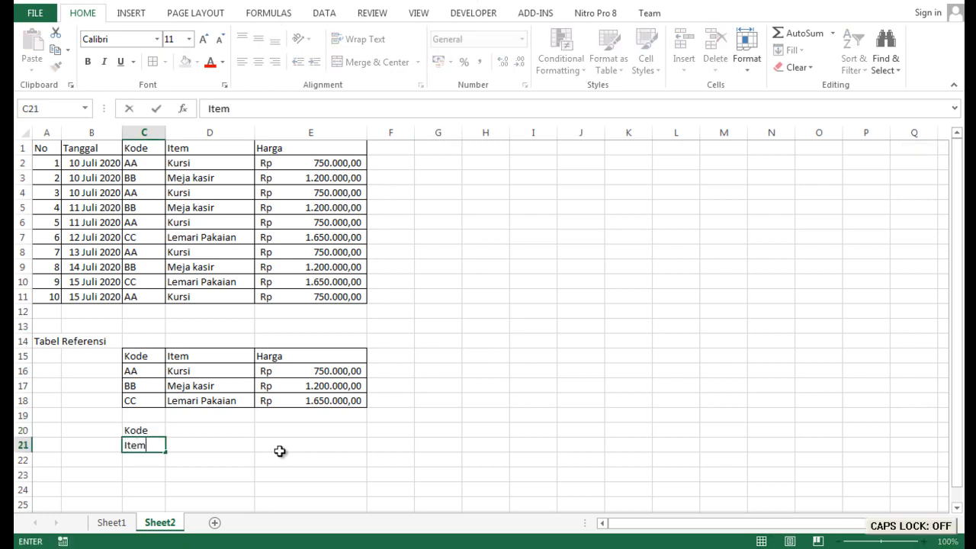
key("Return")
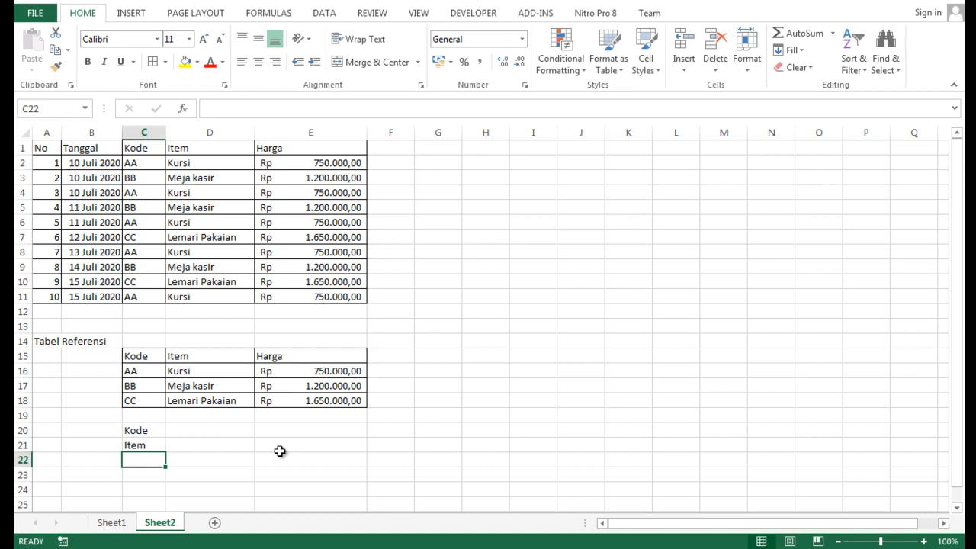
type("Harga")
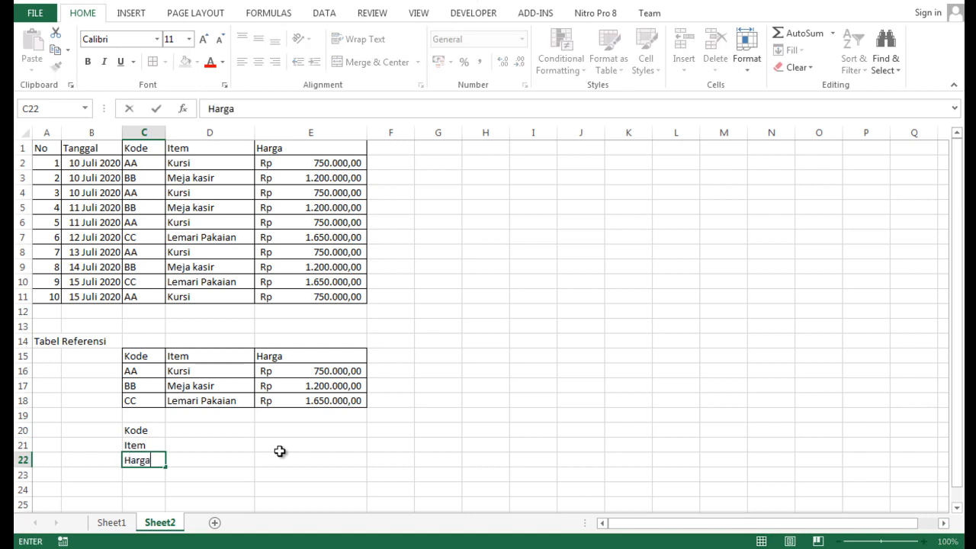
key("Return")
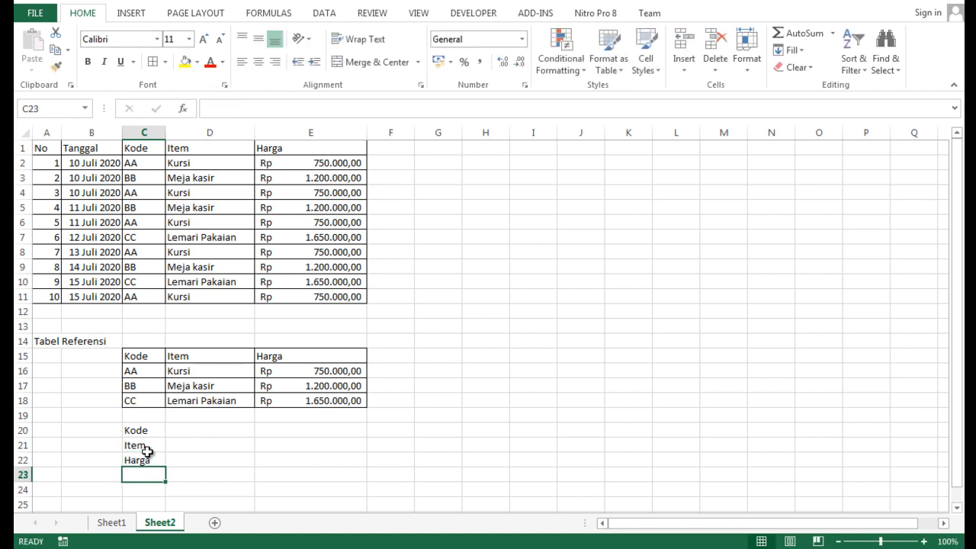
- Enter the codes AA, BB and CC across the Kode row in cells D20:F20
left_click(202, 440)
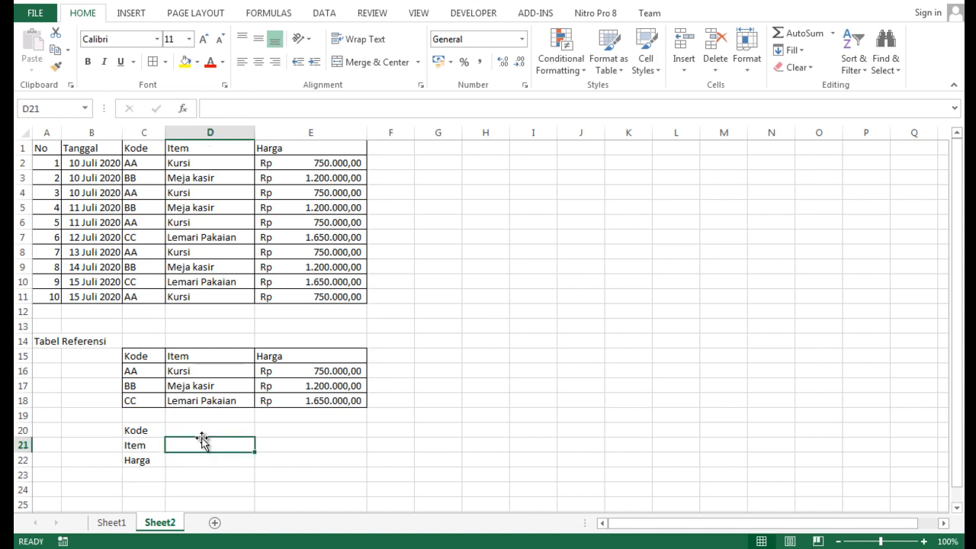
key("Up")
type("aa")
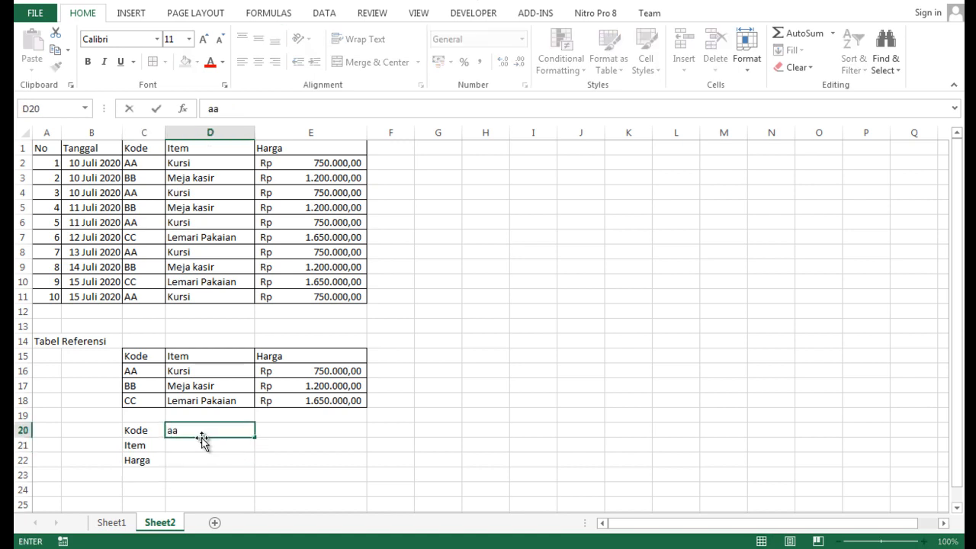
key("BackSpace")
key("BackSpace")
key("Caps_Lock")
type("AA")
key("Tab")
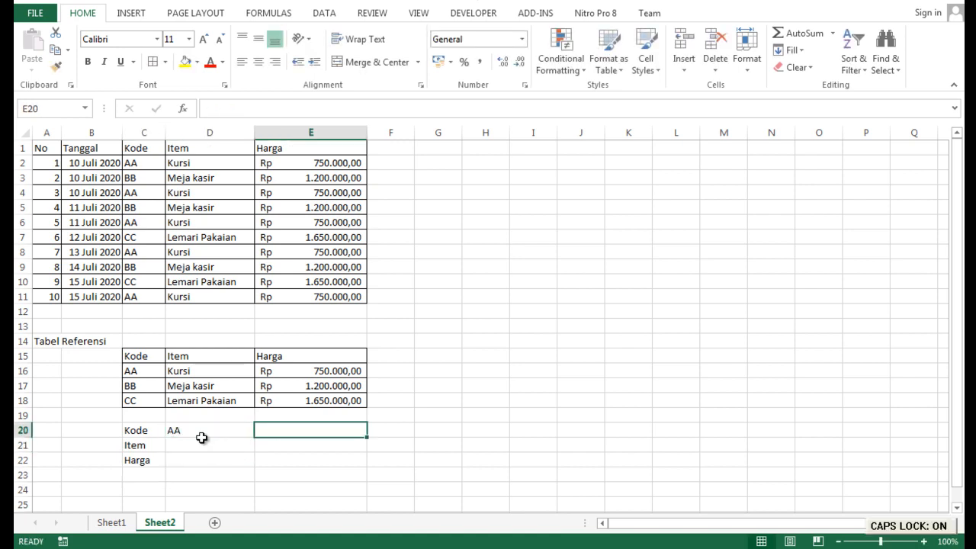
type("BB")
key("Tab")
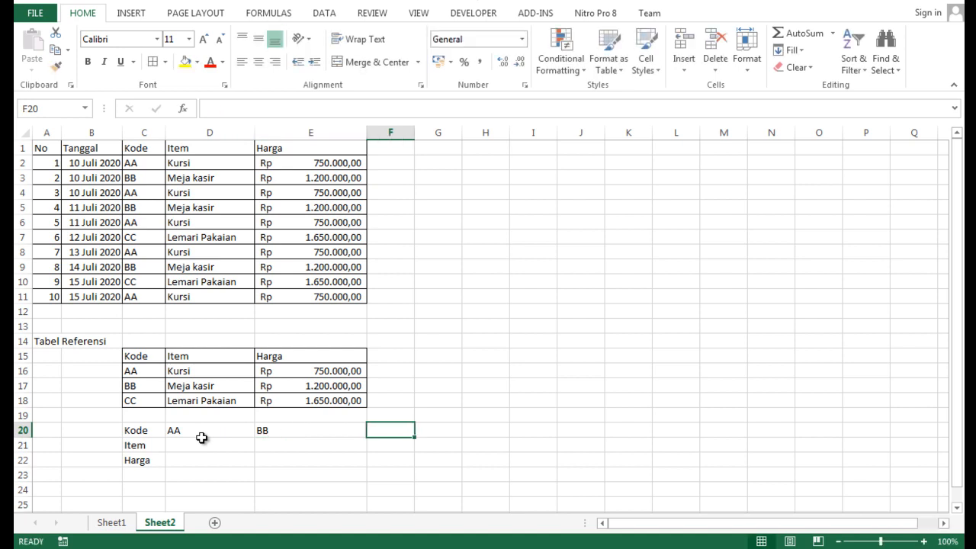
type("CC")
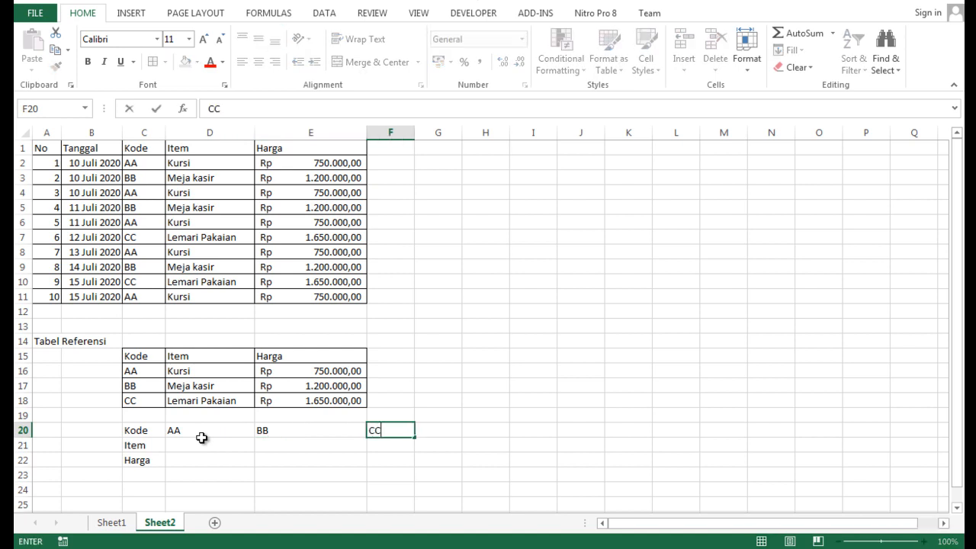
key("Return")
- Enter Kursi, Meja Kasir and Lemari Pakaian across the Item row in cells D21:F21
left_click(203, 441)
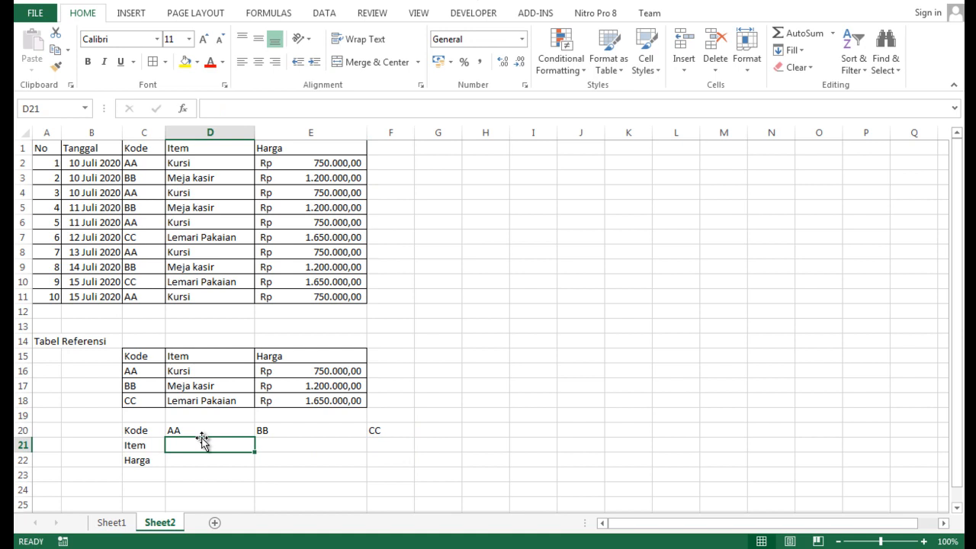
type("kURSI")
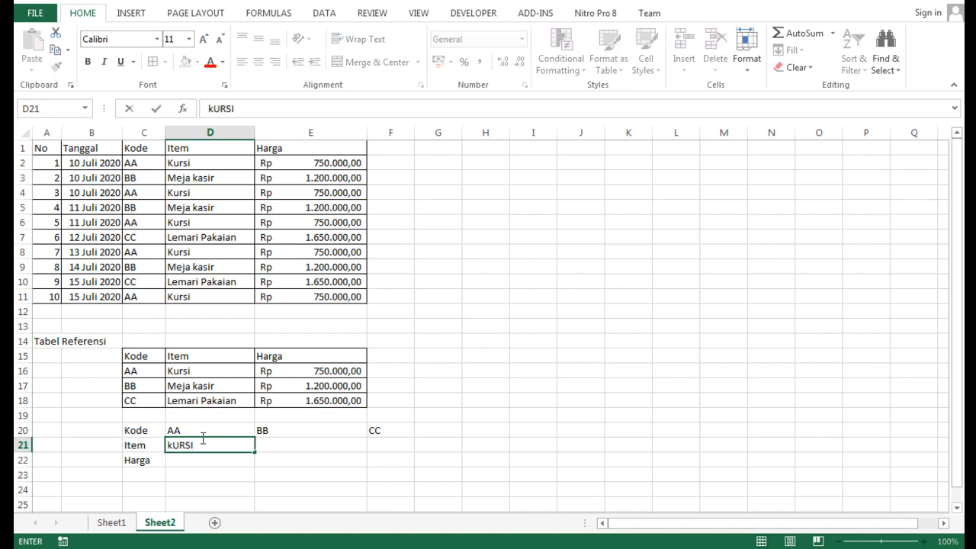
key("Tab")
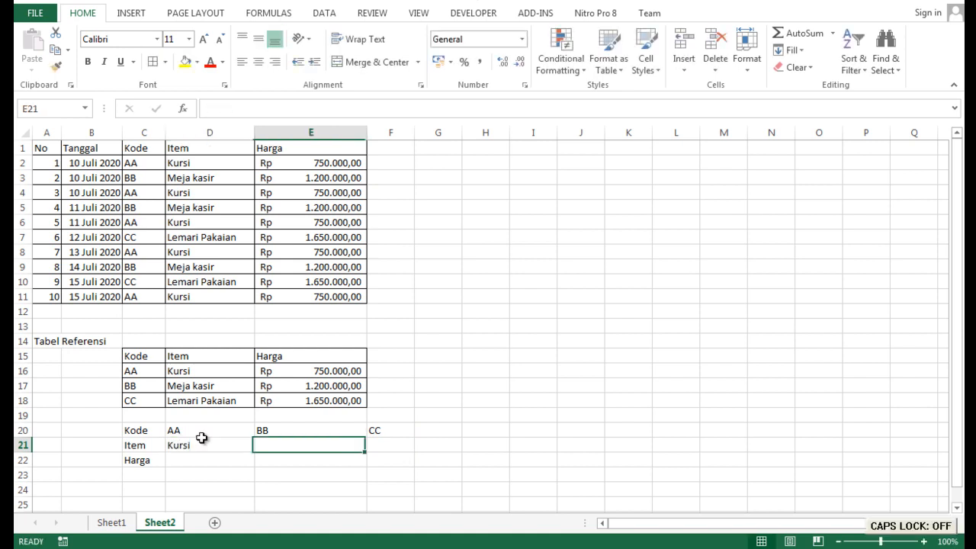
type("Meja")
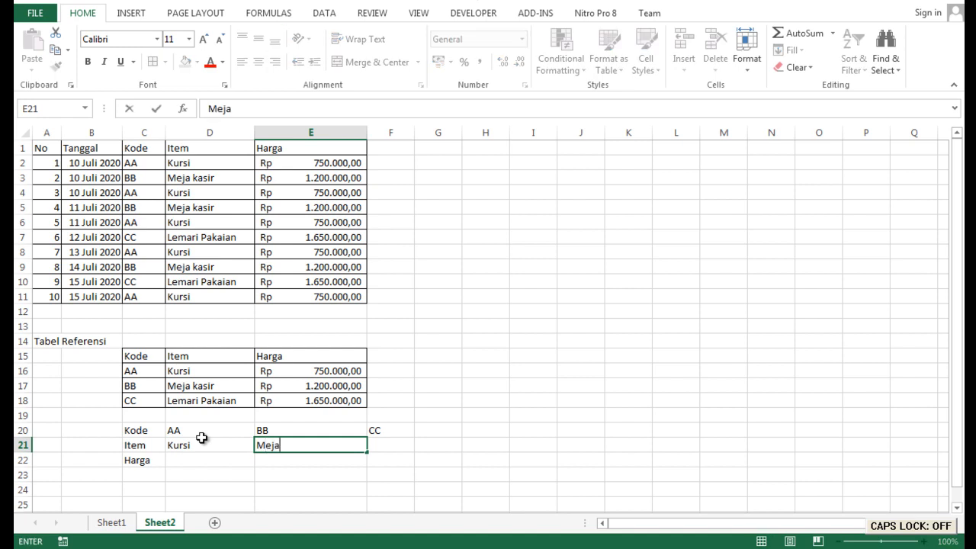
type(" Kasir")
key("Tab")
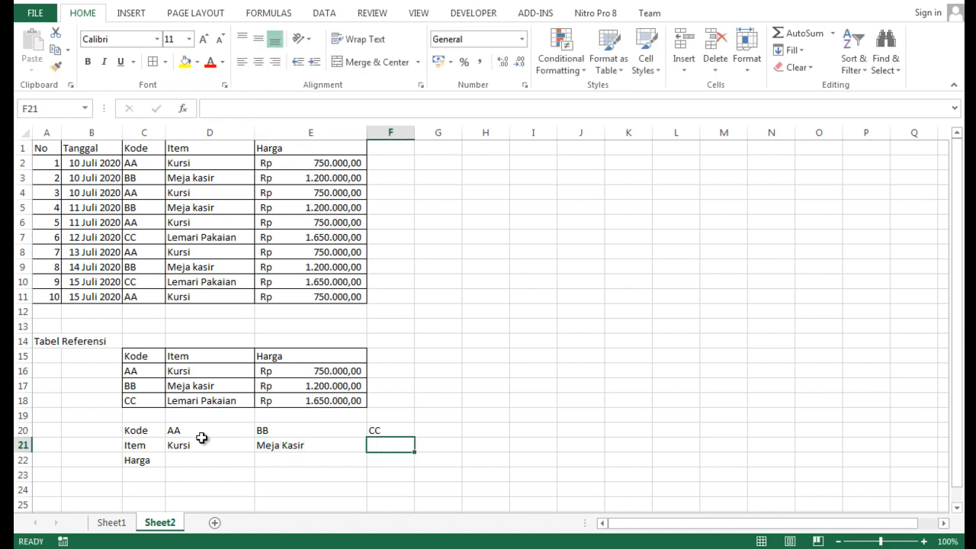
type("Lema")
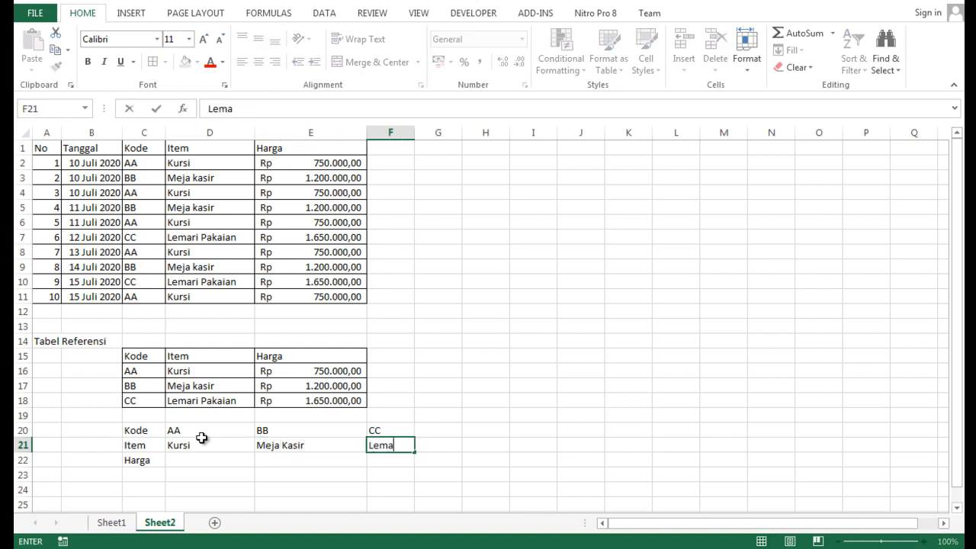
type("ri Pakaian")
key("Return")
- Enter the prices 750000, 1200000 and 1650000 across the Harga row in cells D22:F22
key("Left")
key("Left")
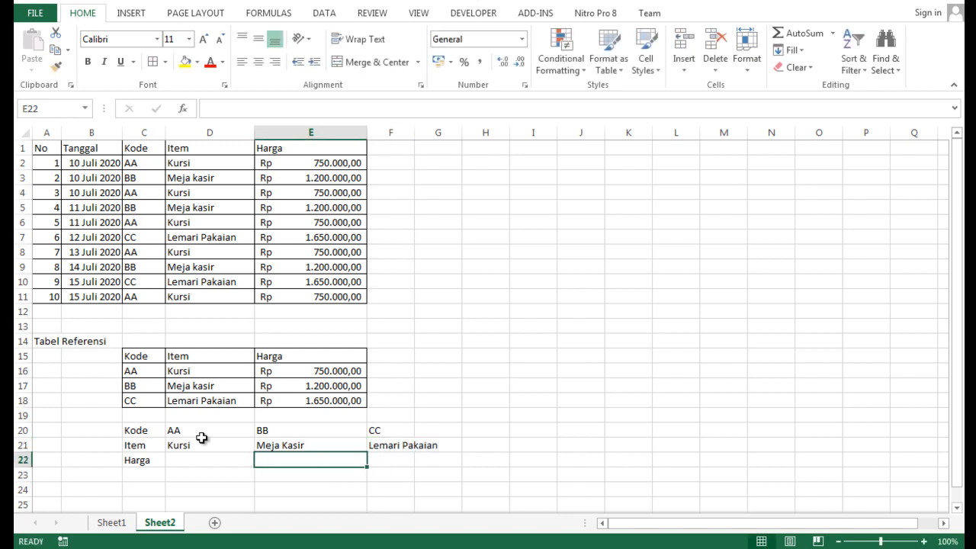
type("50000")
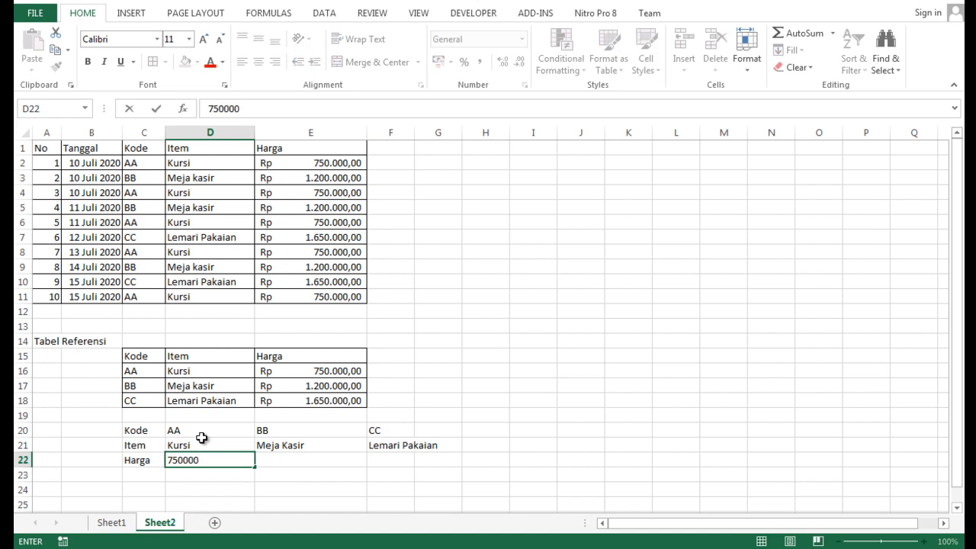
key("Tab")
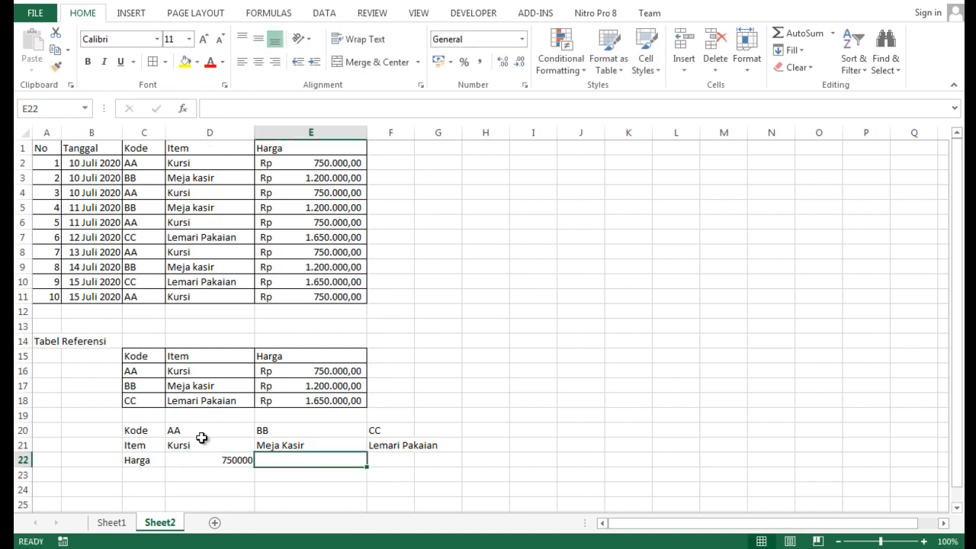
type("1200000")
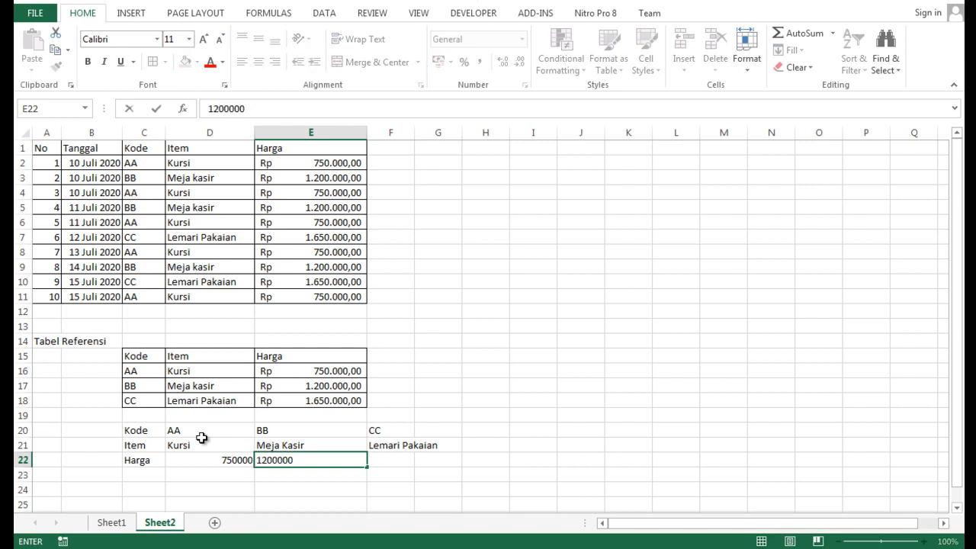
key("Tab")
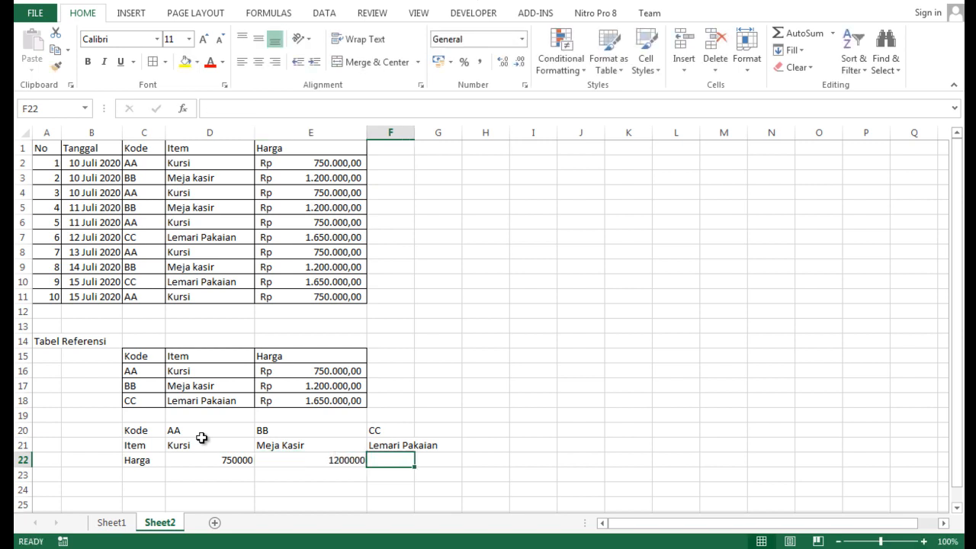
type("165")
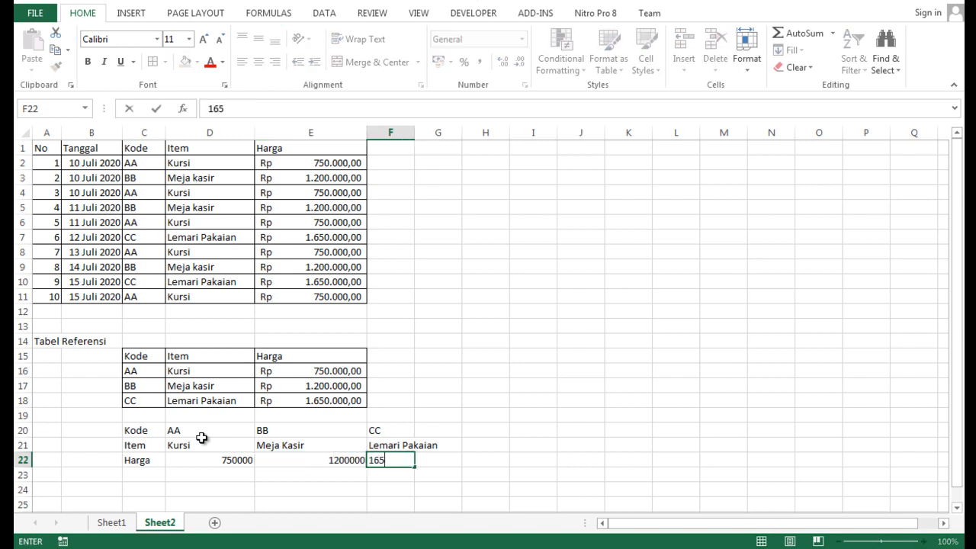
type("0000")
key("Return")
- Copy the rupiah accounting format from the Kursi price in E16 to the horizontal table's prices in D22:F22
left_click(289, 373)
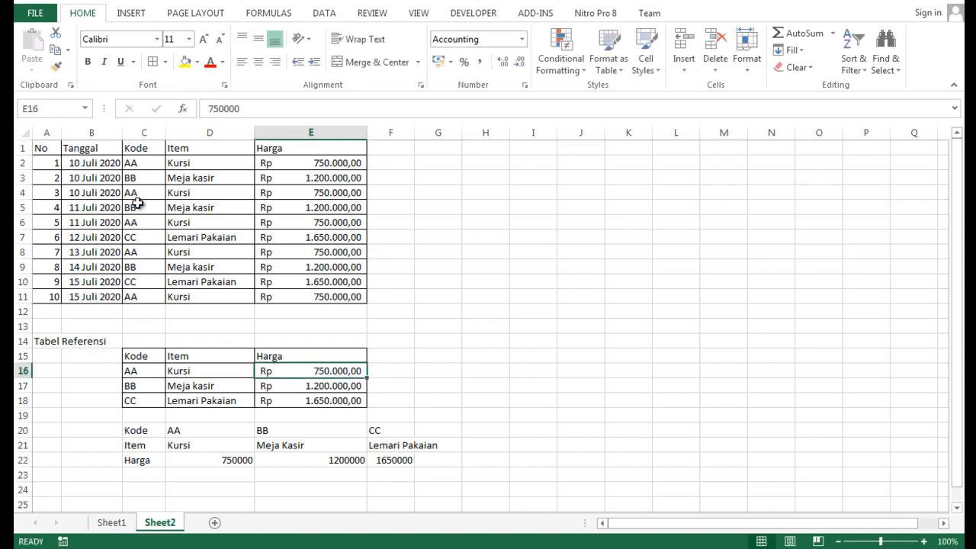
left_click(55, 66)
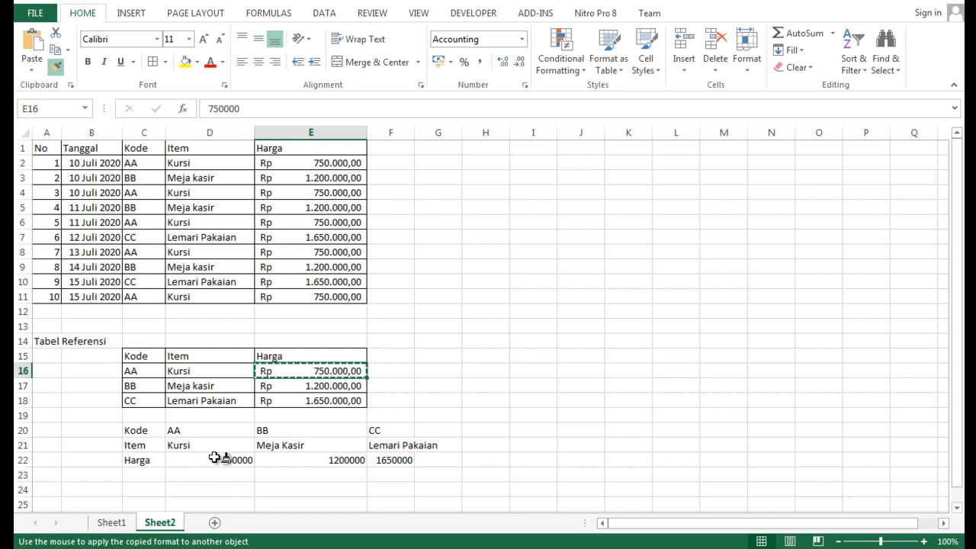
left_click_drag(214, 458, 396, 461)
left_click(492, 448)
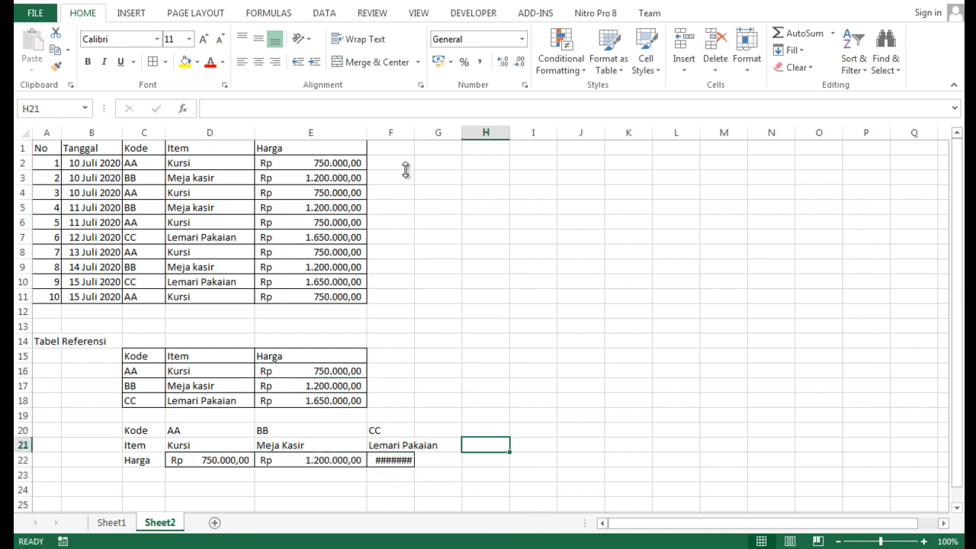
- Widen column F to fit the Lemari Pakaian price and apply all borders to the horizontal table C20:F22
left_click_drag(414, 132, 452, 148)
left_click_drag(133, 430, 442, 463)
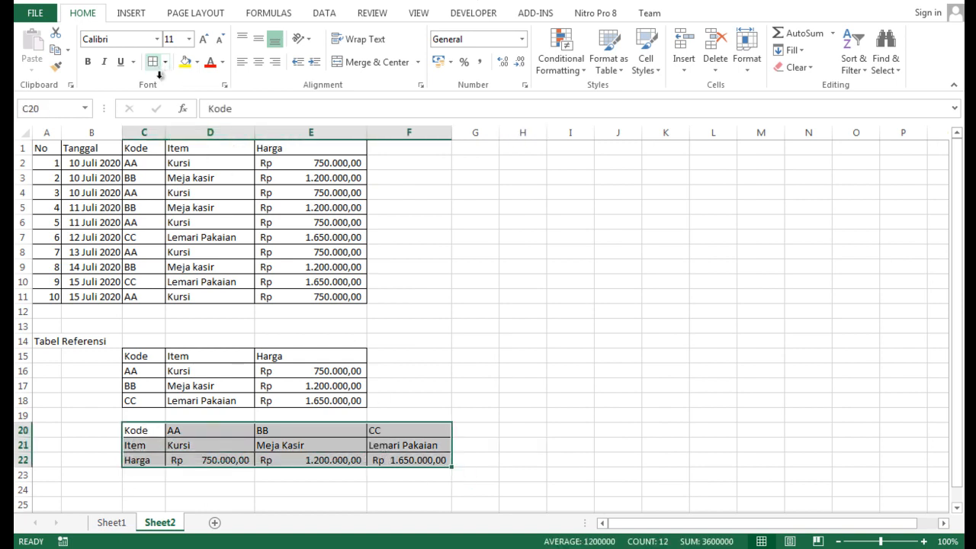
left_click(484, 342)
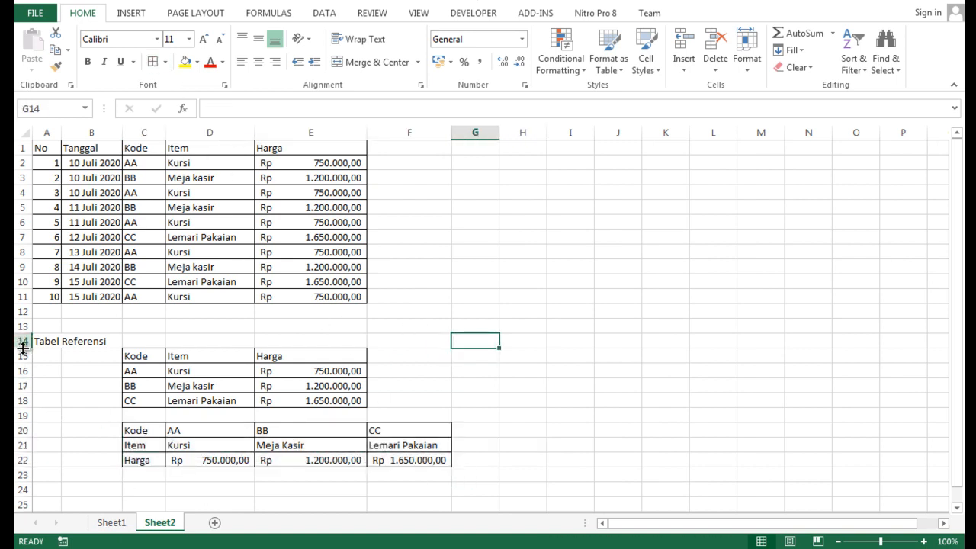
- Delete rows 15 to 18 with the vertical reference table and clear the Item and Harga formulas in D2:E11
left_click_drag(22, 356, 21, 401)
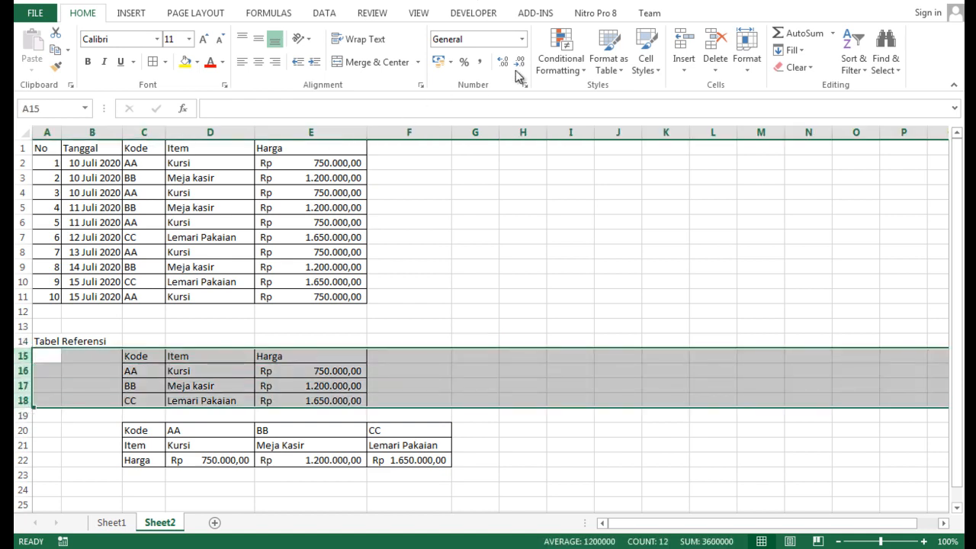
left_click(715, 42)
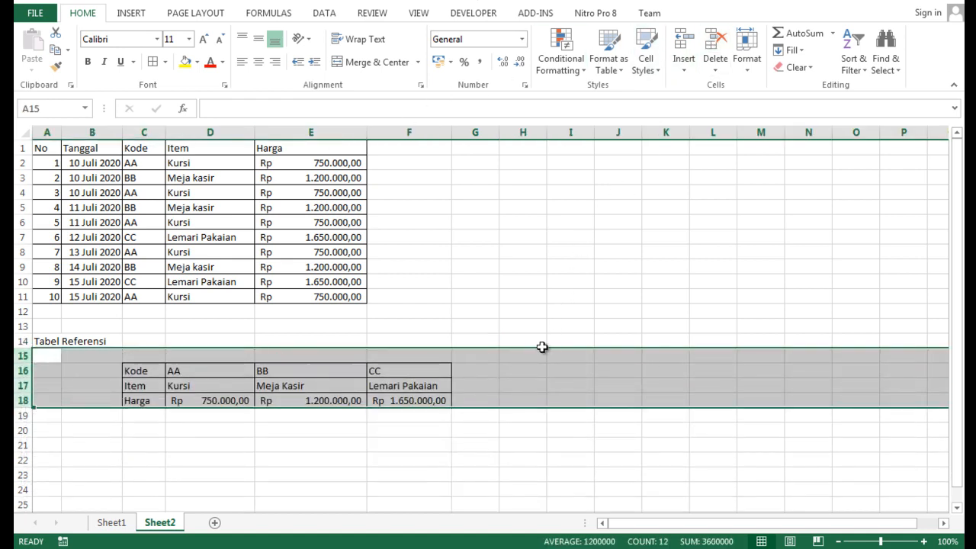
left_click(517, 434)
left_click_drag(203, 160, 315, 290)
key("Delete")
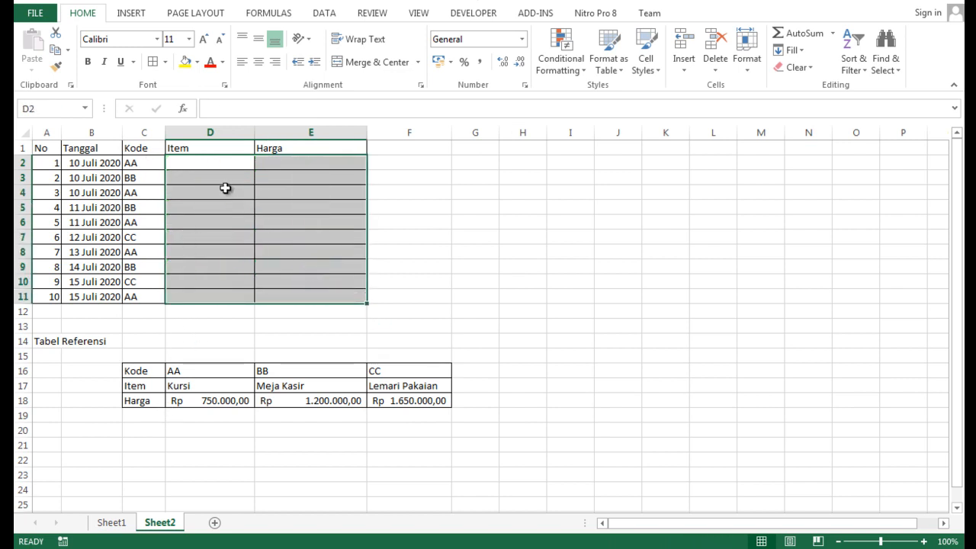
- Enter =HLOOKUP(C2;$D$16:$F$18;2) in D2 and fill it down the Item column to D11
left_click(205, 170)
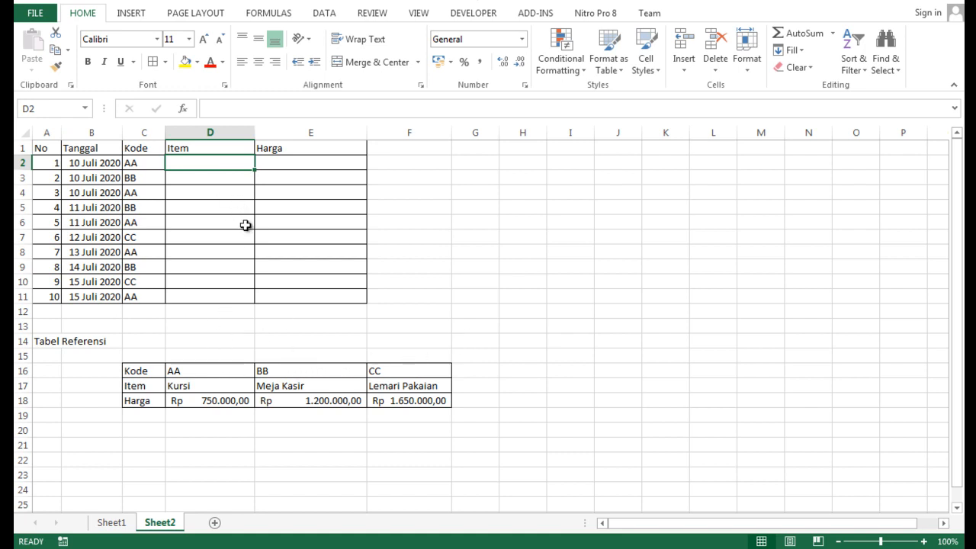
type("=")
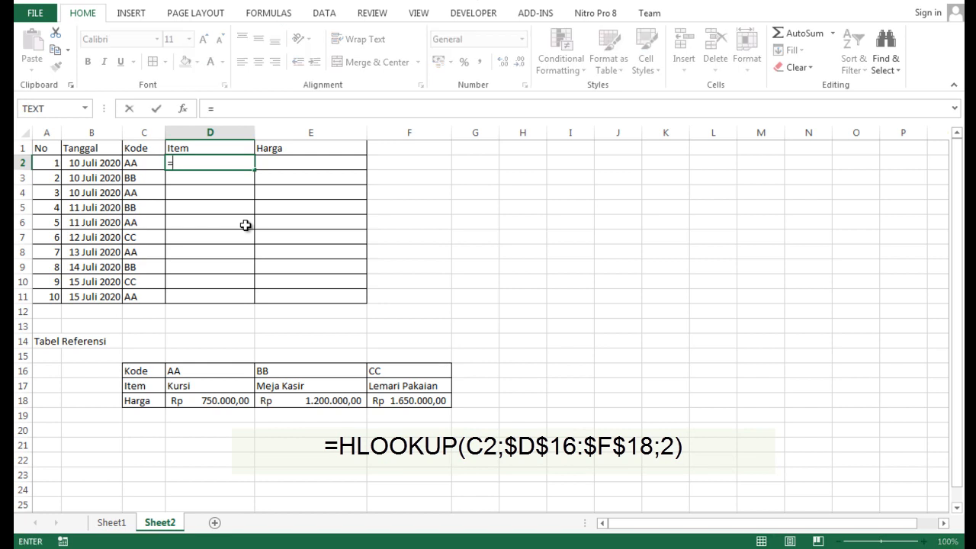
key("Caps_Lock")
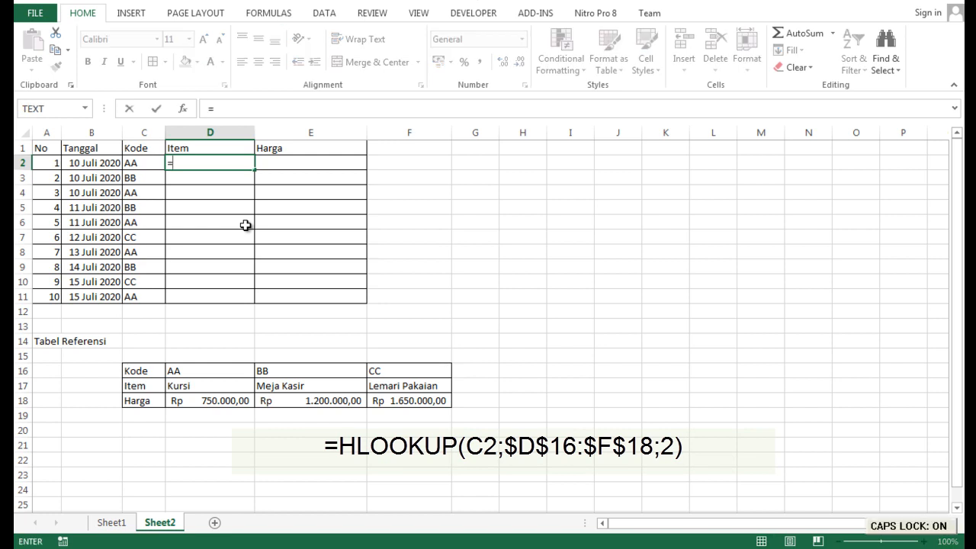
type("HLOOK")
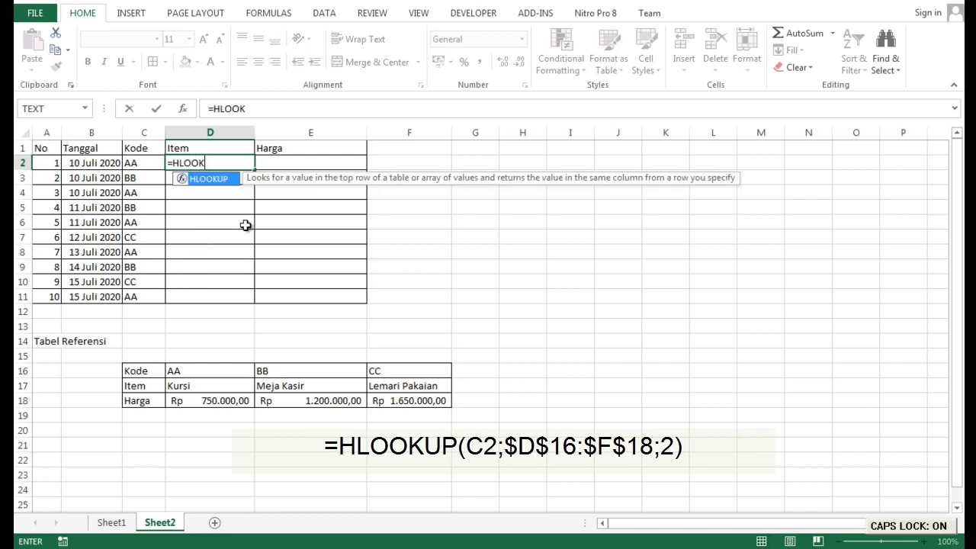
type("UP")
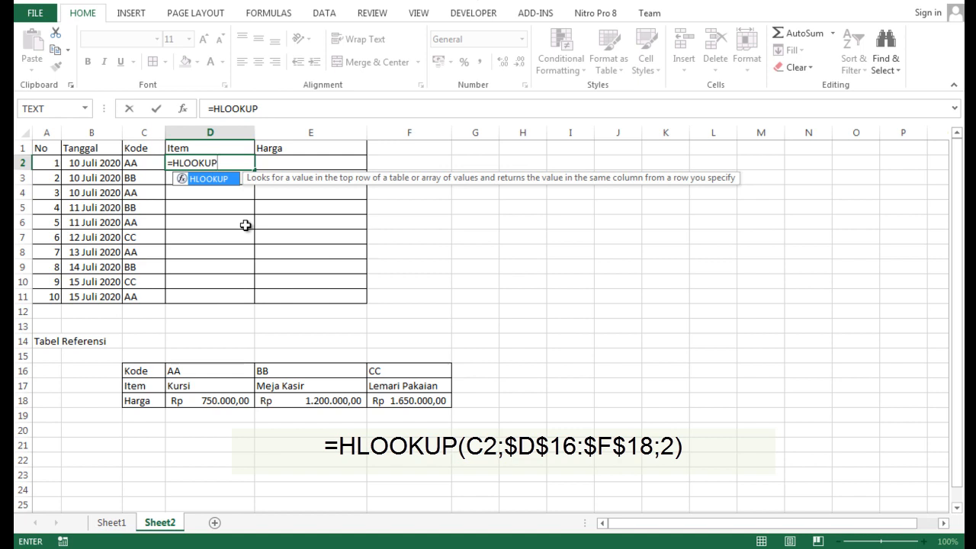
type("(")
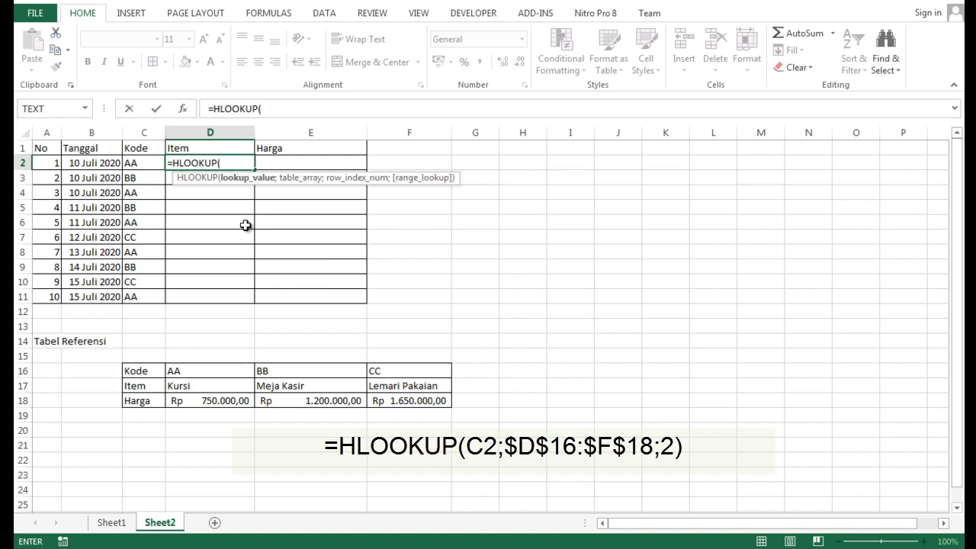
left_click(144, 160)
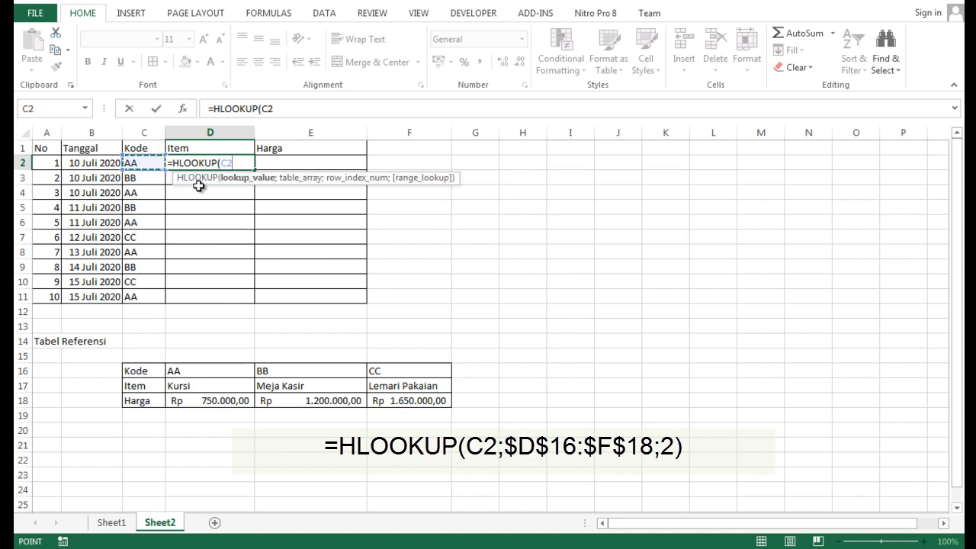
type(";")
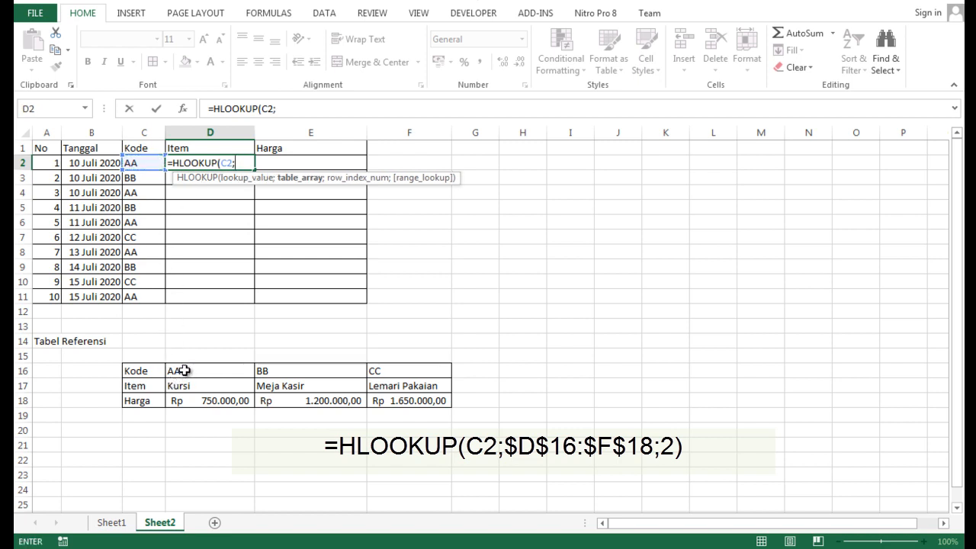
left_click_drag(180, 373, 380, 396)
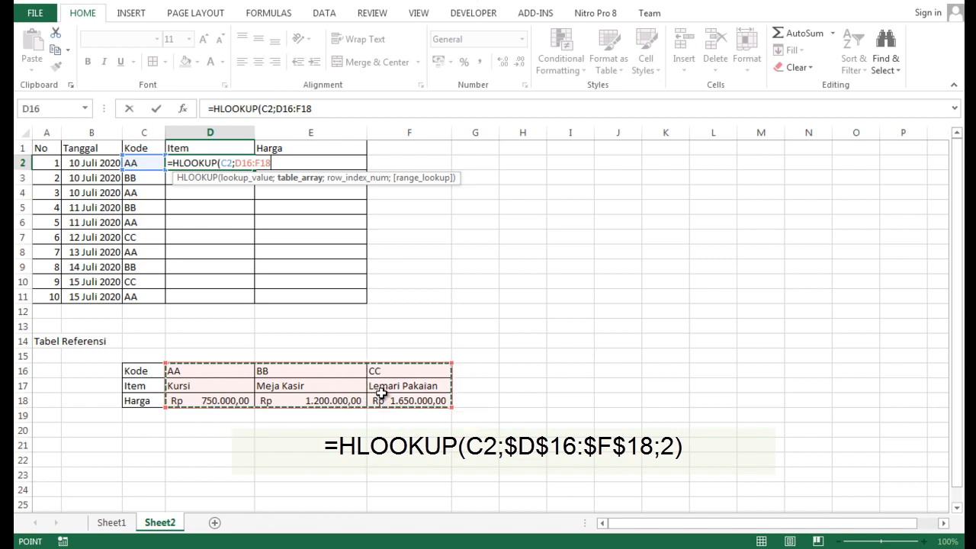
key("F4")
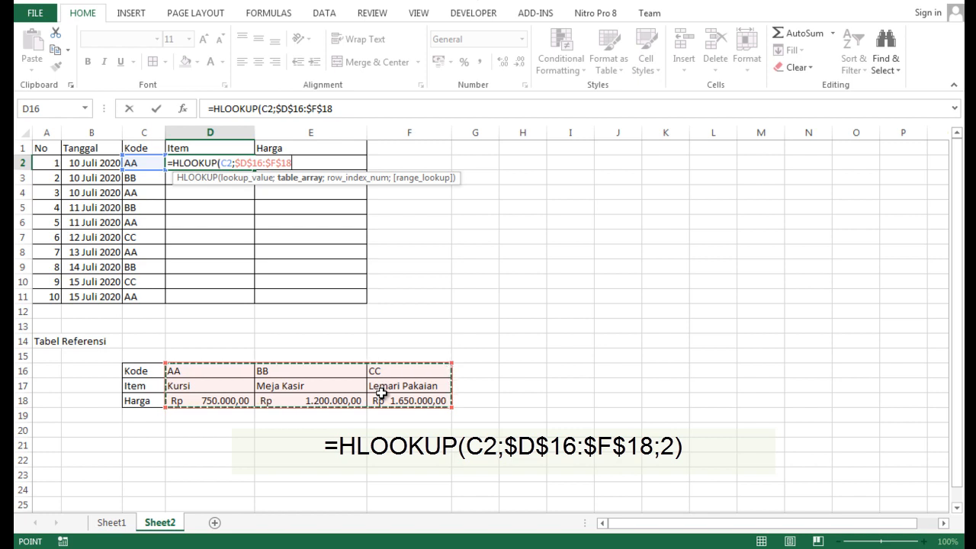
type(";2")
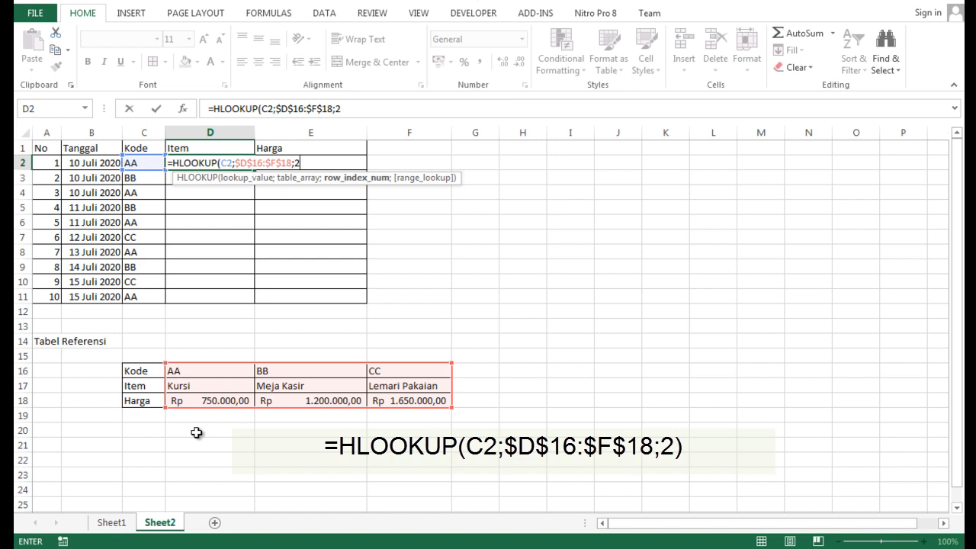
key("Return")
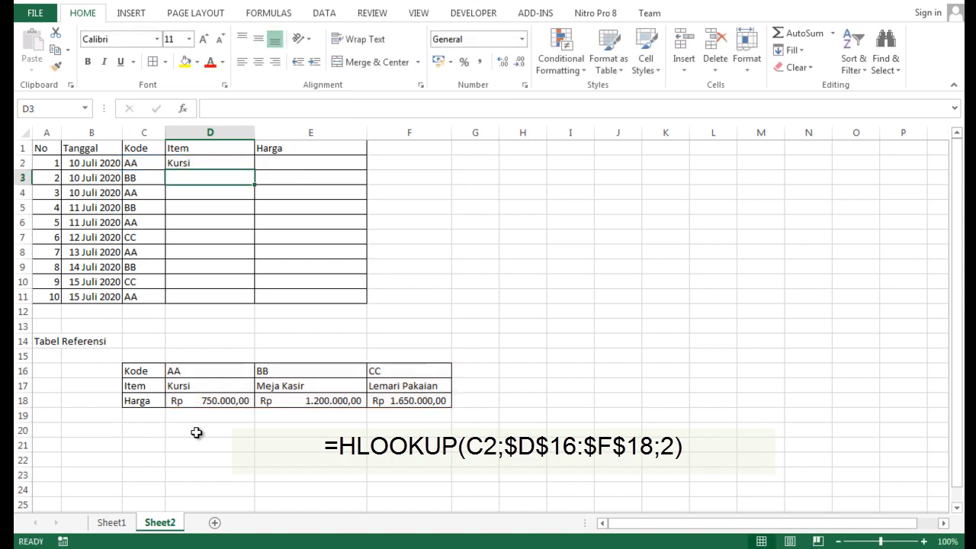
left_click(219, 162)
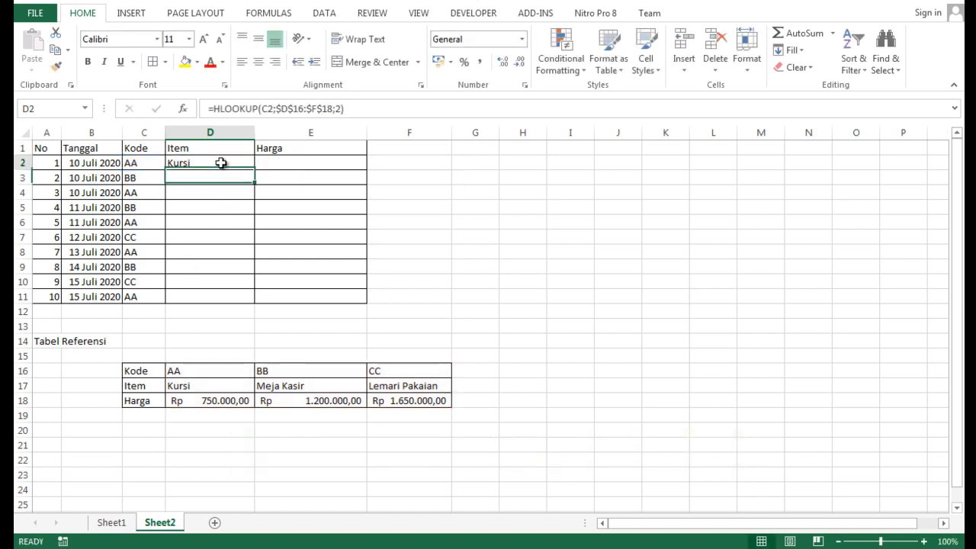
left_click_drag(257, 173, 264, 299)
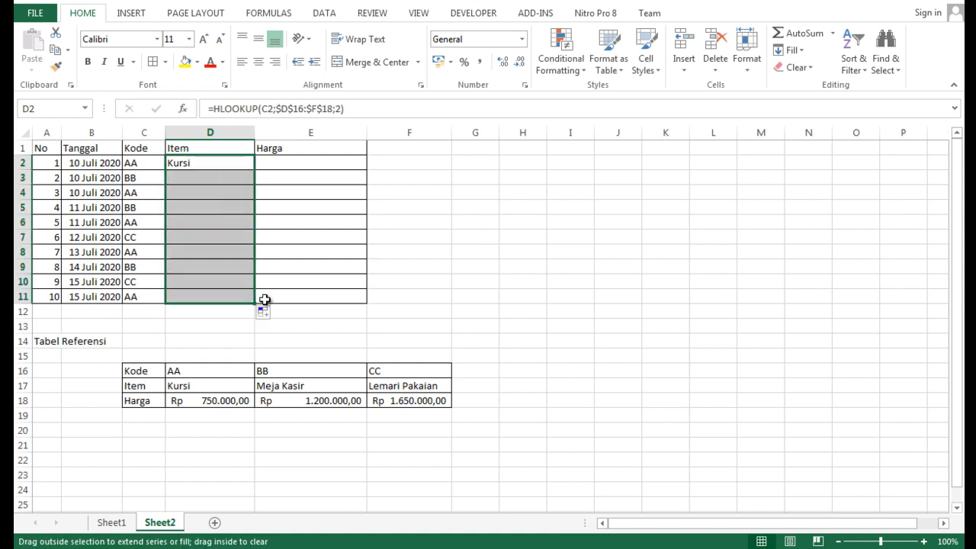
- Enter =HLOOKUP(C2;$D$16:$F$18;3) in E2 and fill it down the Harga column to E11
left_click(316, 162)
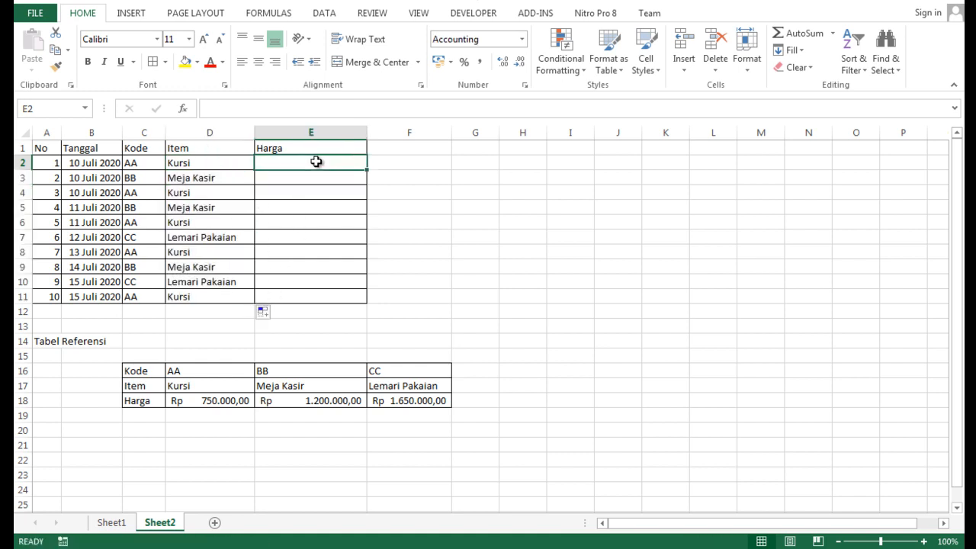
type("=HLOOKUP")
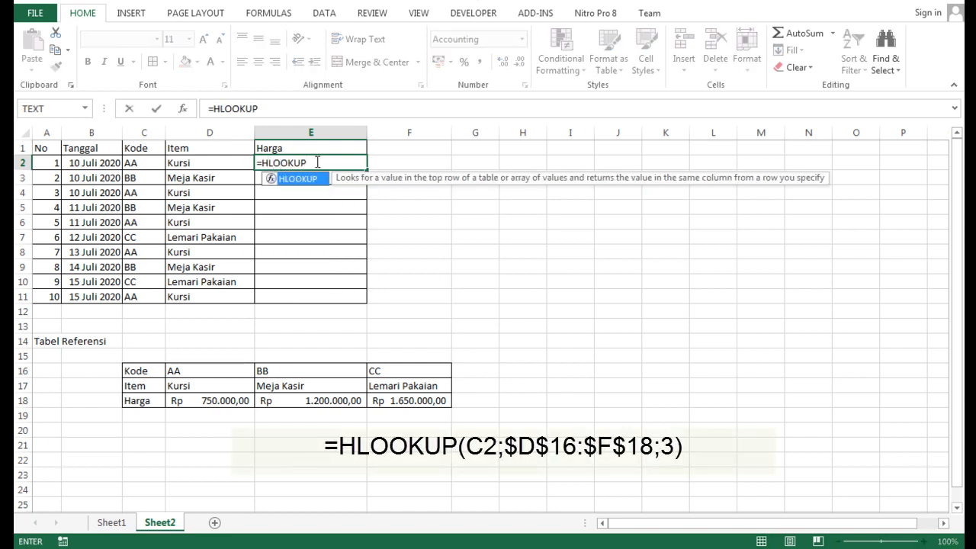
type("(")
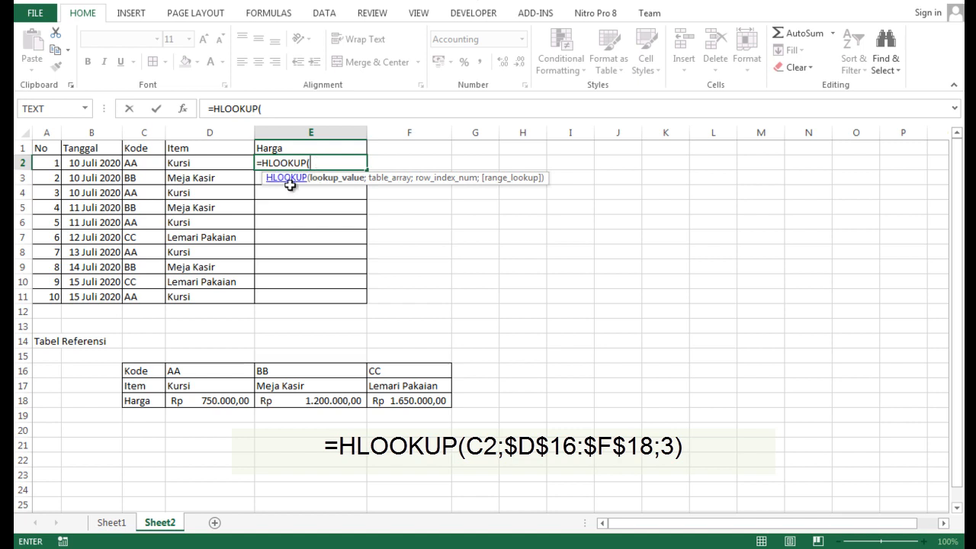
left_click(137, 163)
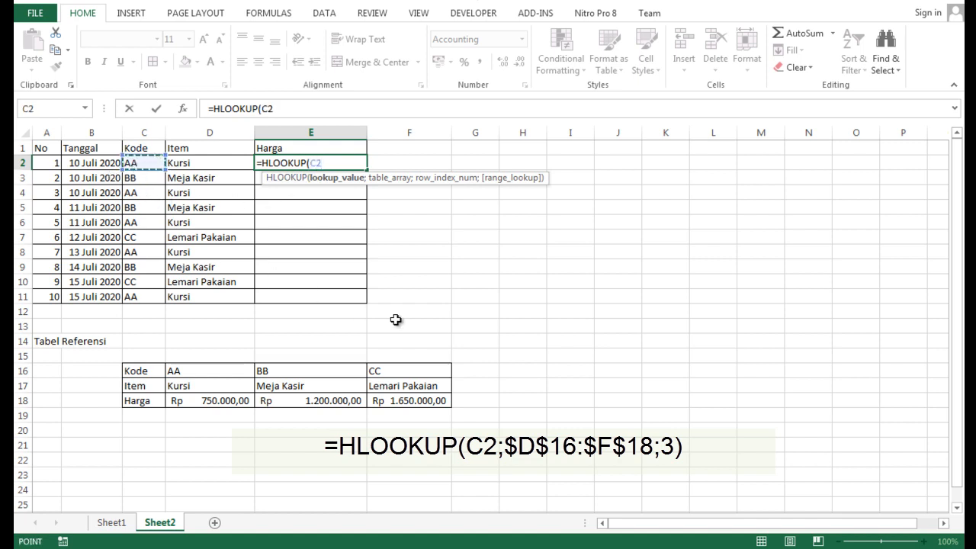
type(";")
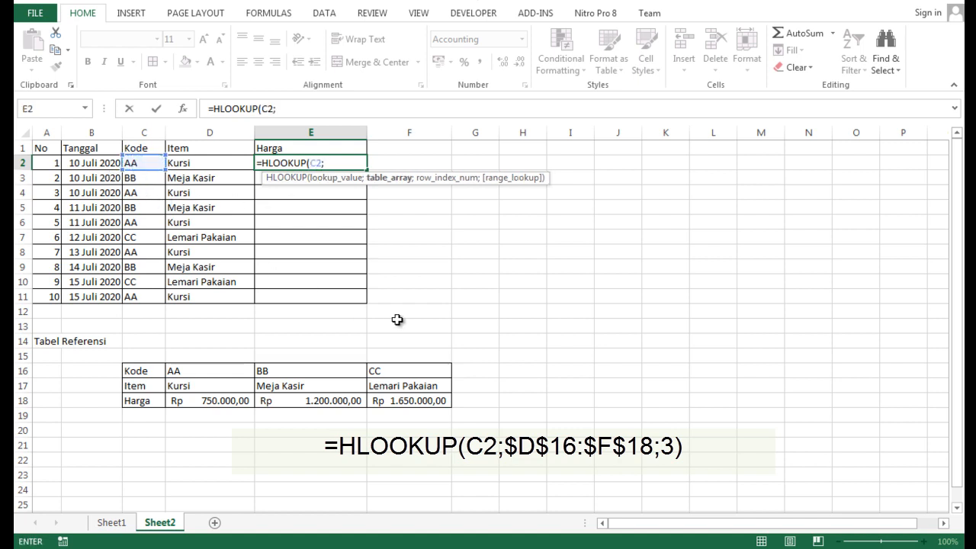
left_click_drag(203, 371, 427, 400)
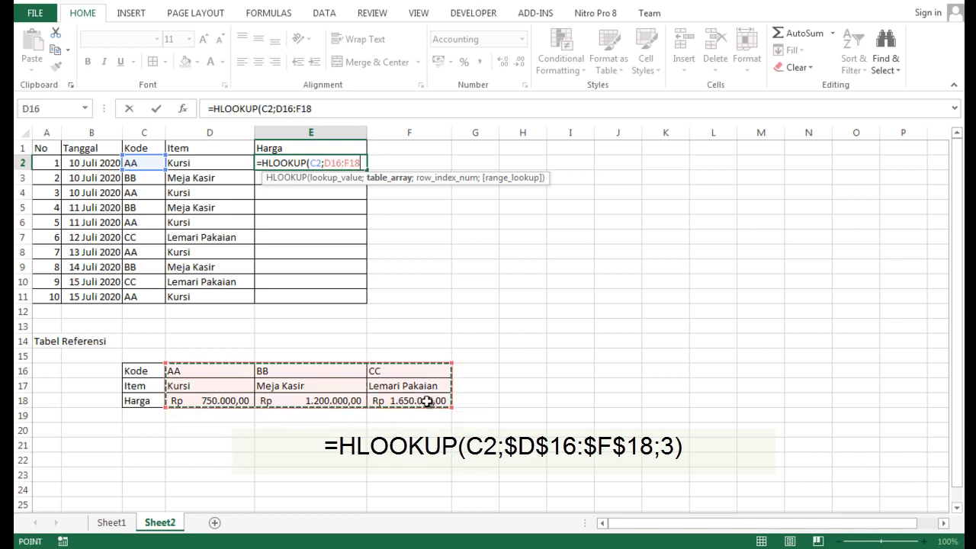
key("F4")
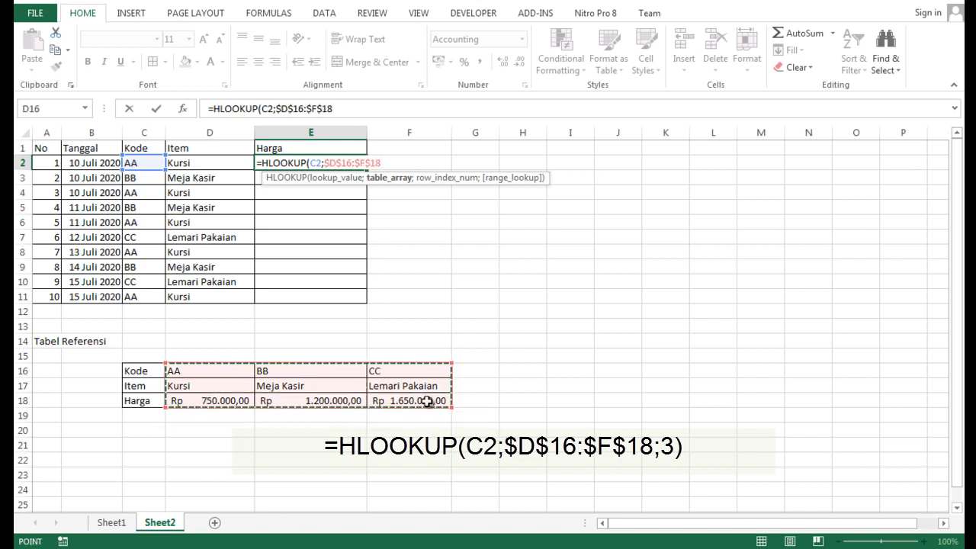
type(";3")
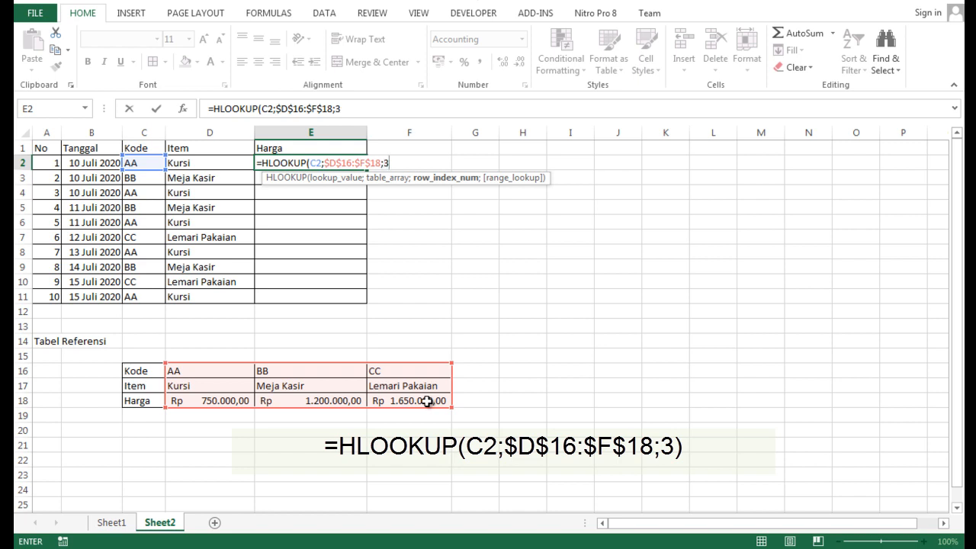
key("Return")
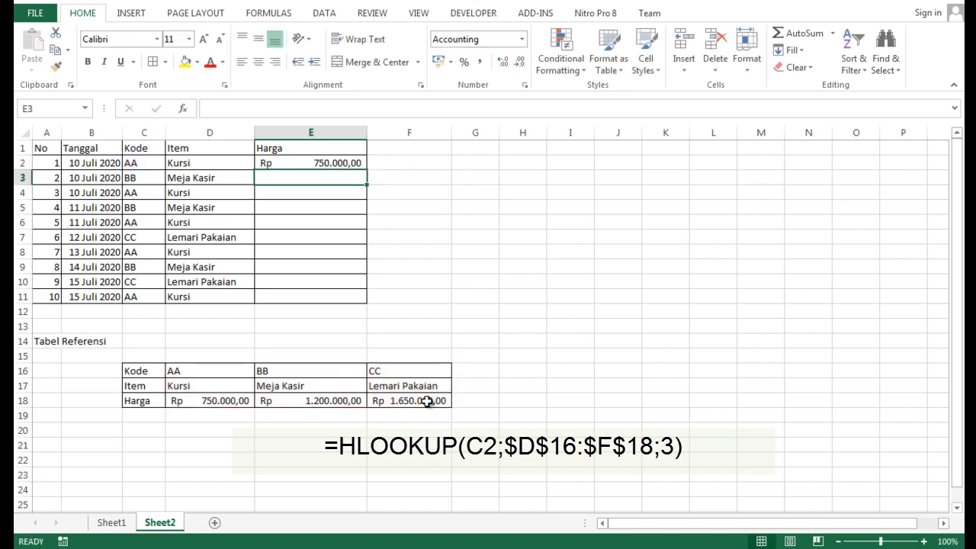
left_click(345, 162)
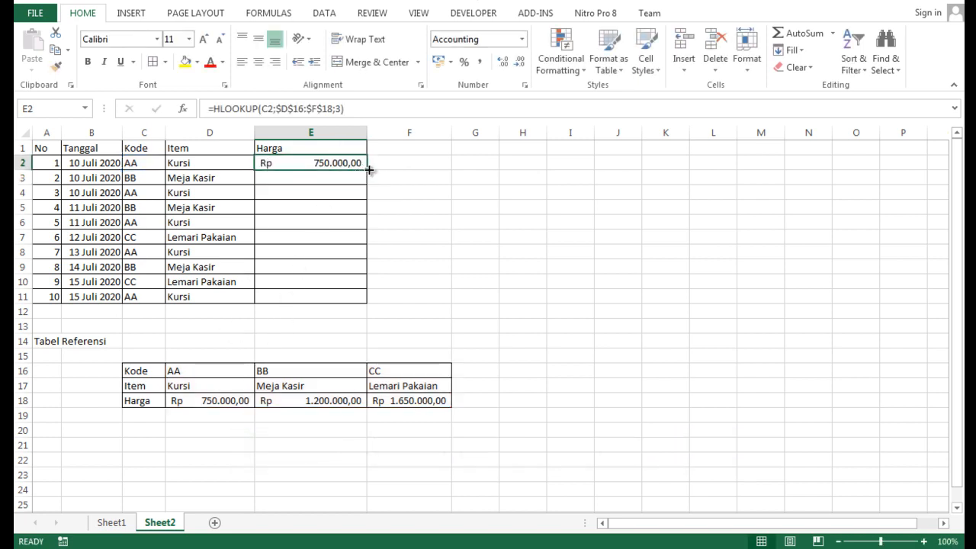
left_click_drag(369, 170, 370, 303)
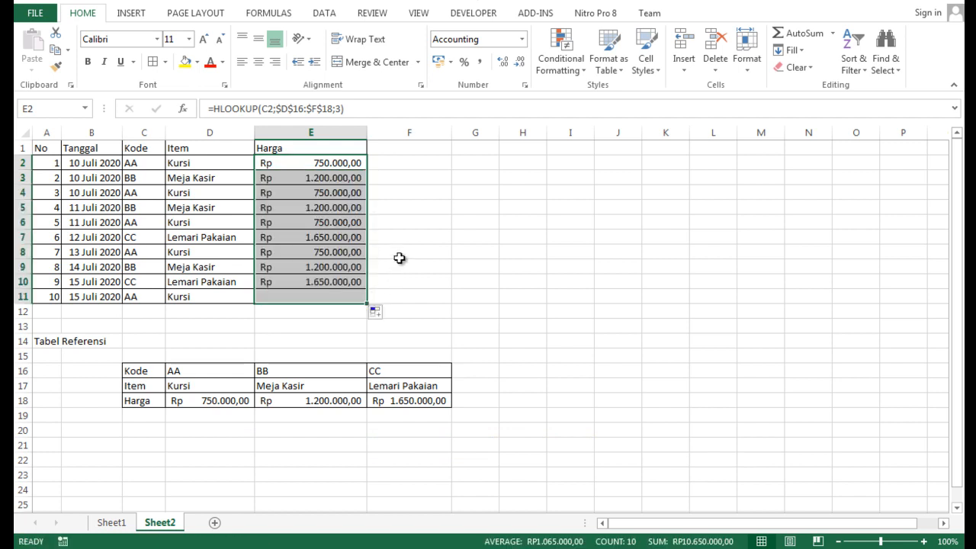
left_click(418, 220)
left_click(314, 330)
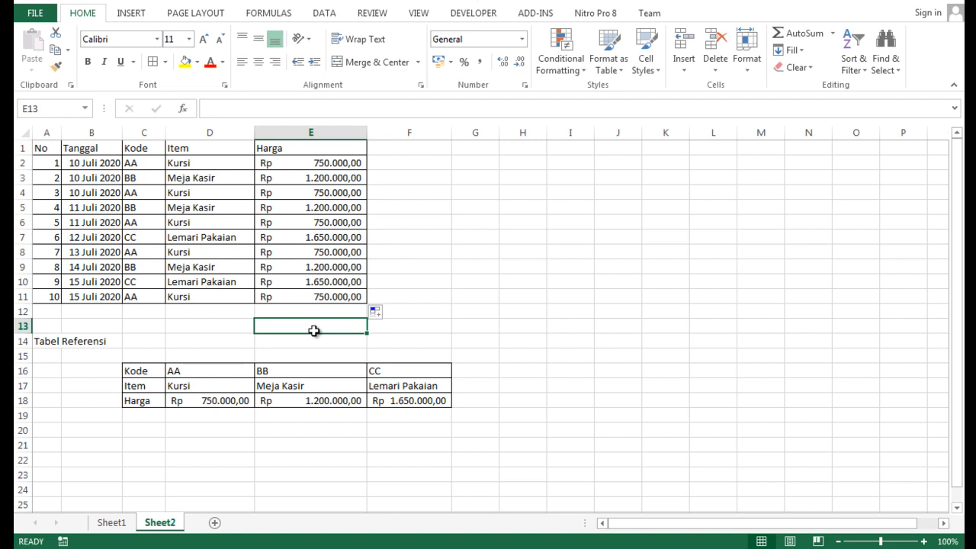
- Compare the vertical reference table version on Sheet1 with the horizontal version on Sheet2
left_click(115, 524)
left_click(207, 448)
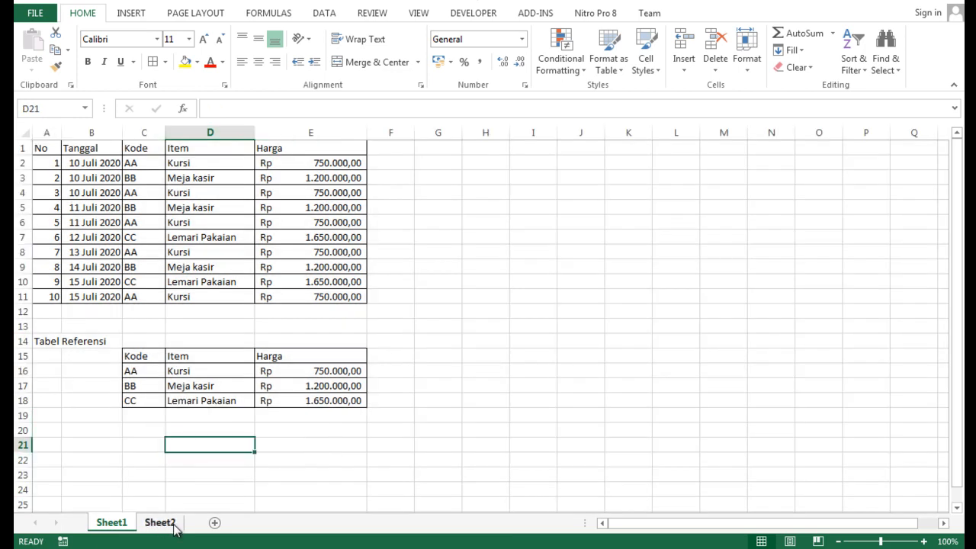
left_click(162, 522)
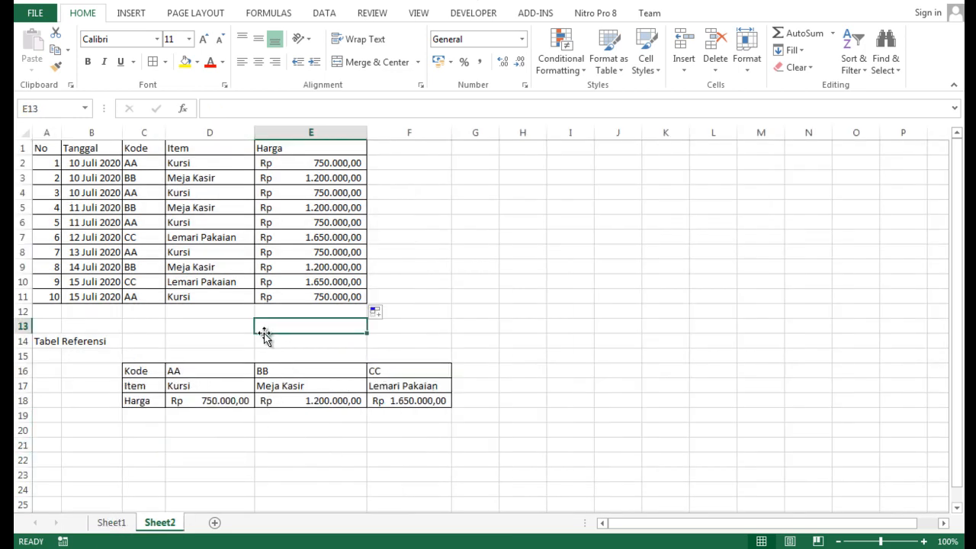